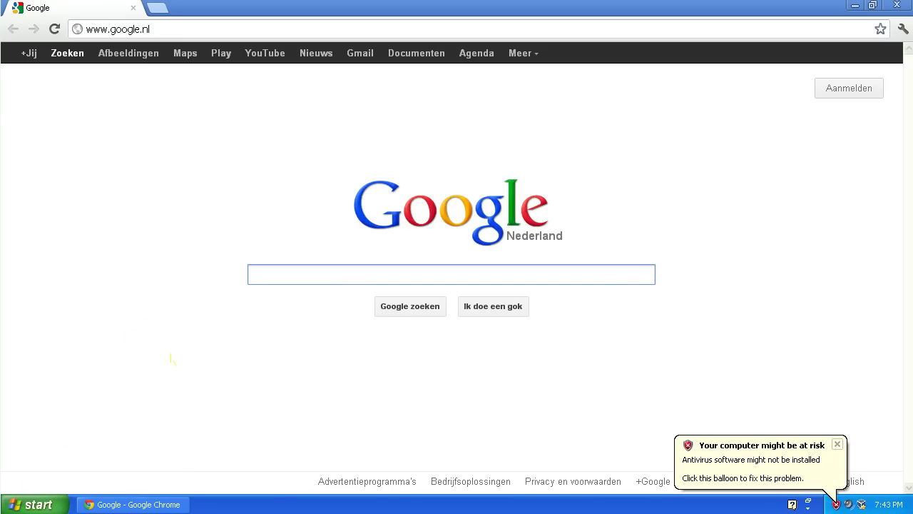
Step: Search Google for prestashop and open the official prestashop.com site
text(prestashop)
key(Return)
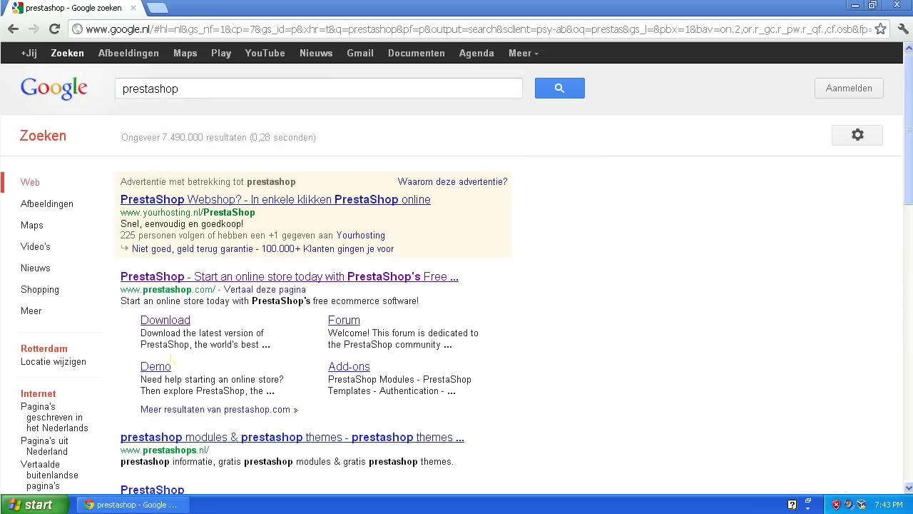
click(203, 277)
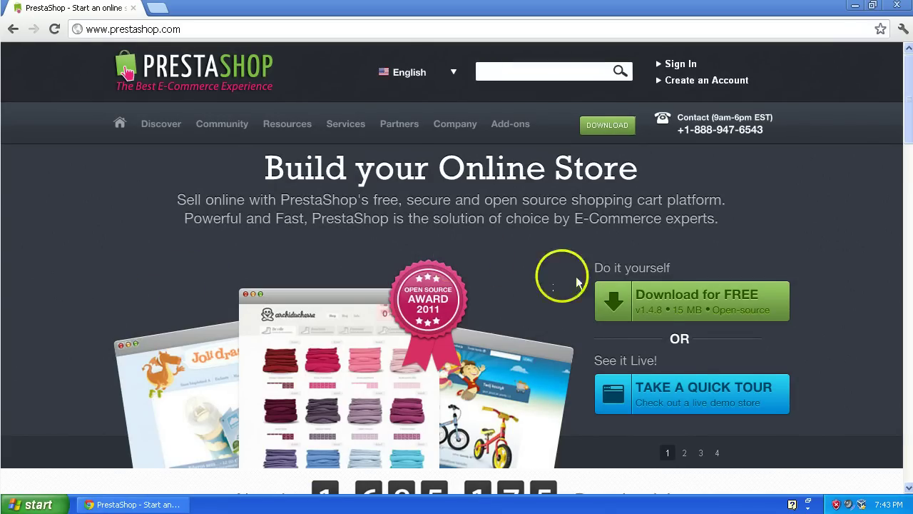
Step: Download the free prestashop_1.4.8.2.zip from the PrestaShop download page
click(672, 305)
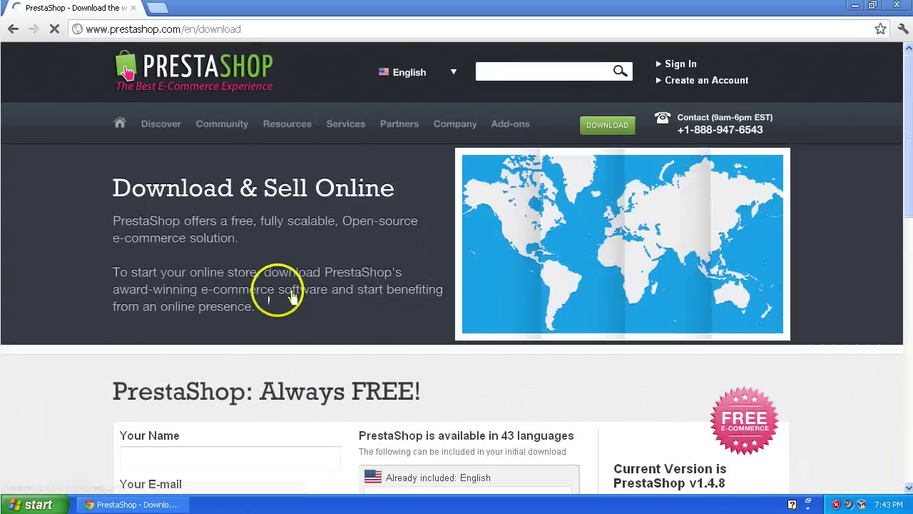
scroll(314, 264, down, 5)
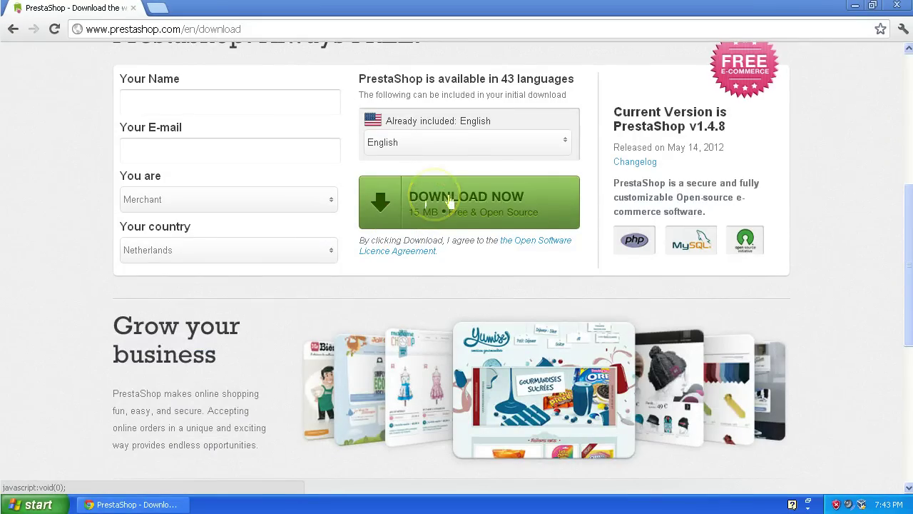
click(449, 202)
scroll(112, 444, down, 10)
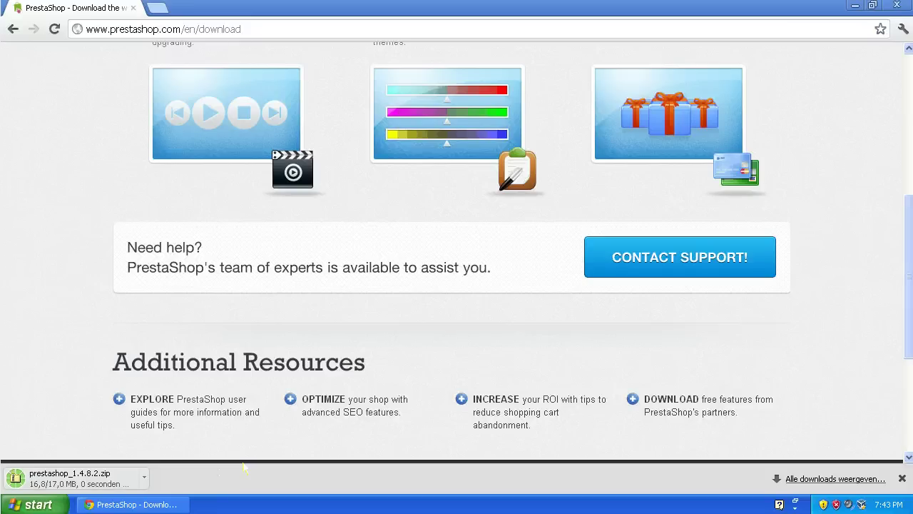
Step: Copy prestashop_1.4.8.2.zip from My Documents > Downloads
click(63, 503)
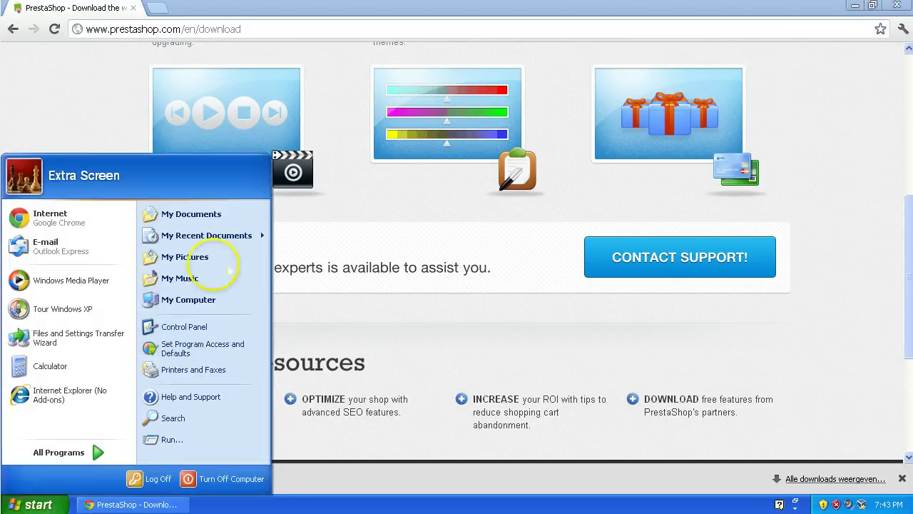
click(214, 209)
double_click(253, 163)
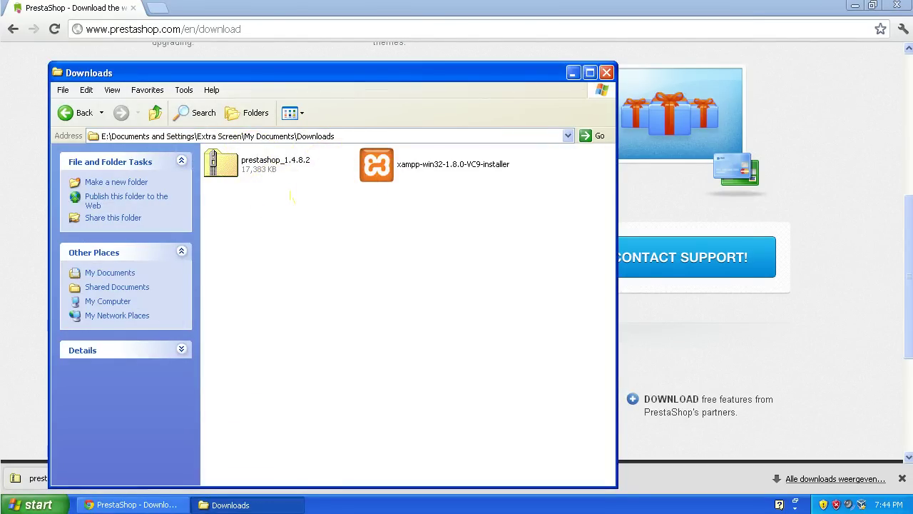
click(266, 163)
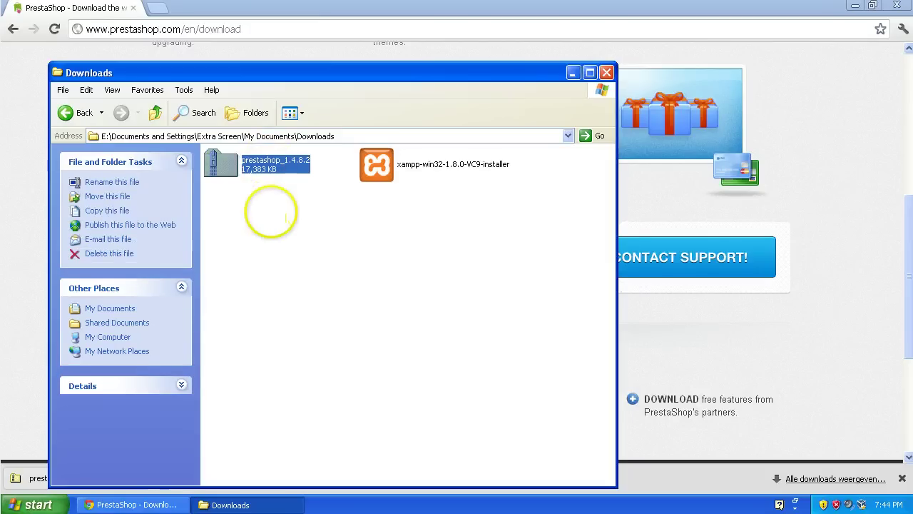
click(271, 212)
click(286, 165)
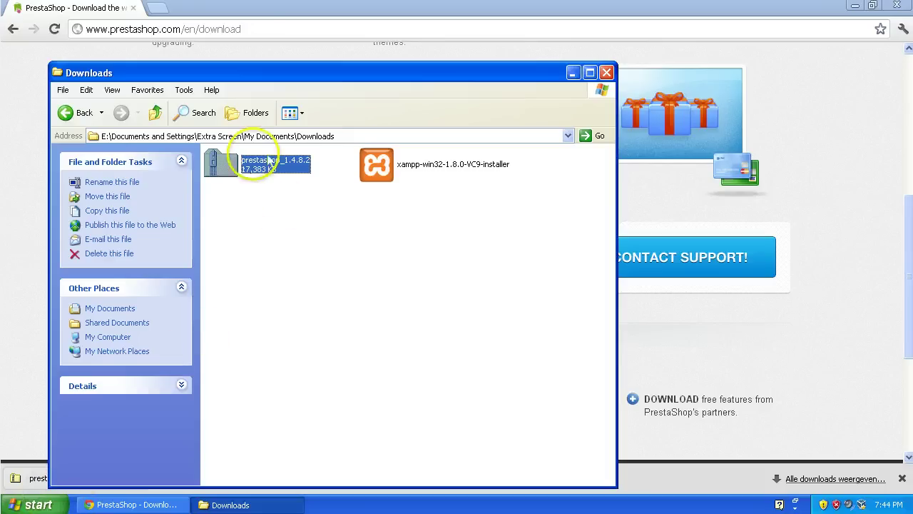
right_click(262, 161)
click(271, 264)
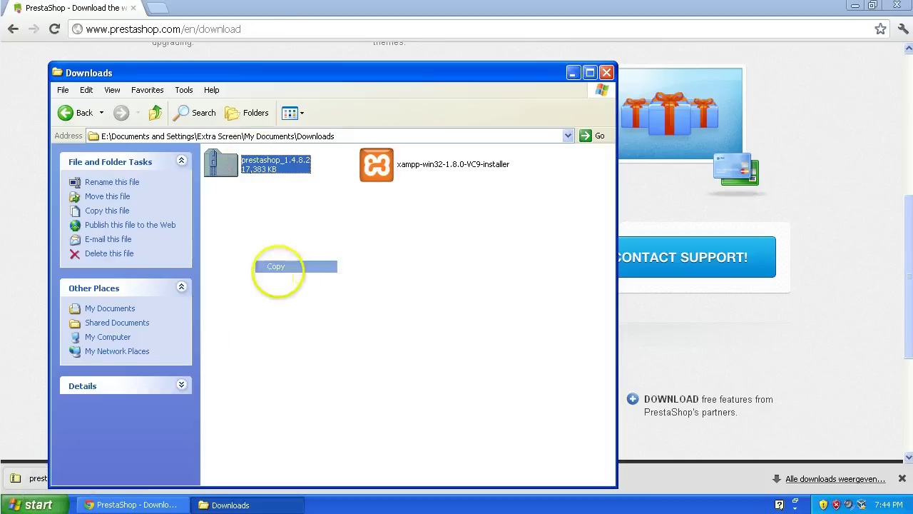
Step: Paste the zip into E:\xampp\htdocs and start Extract All on it
click(37, 505)
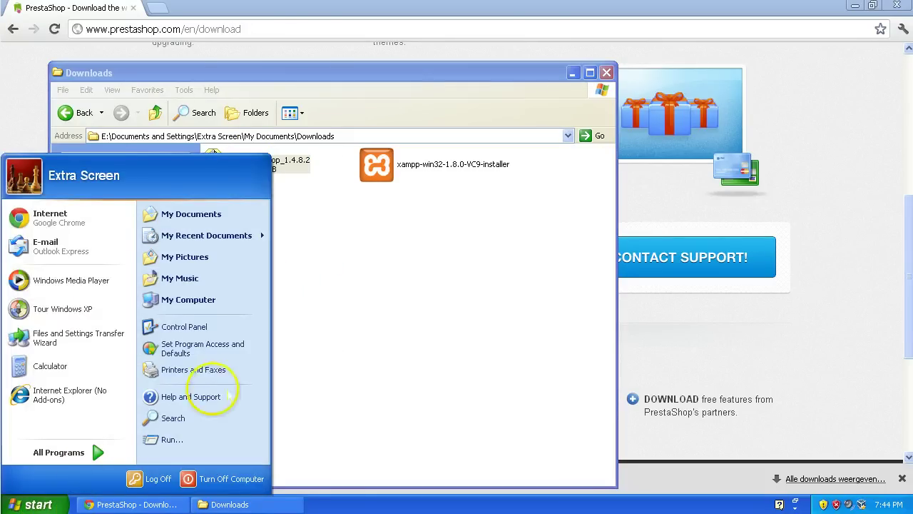
click(236, 299)
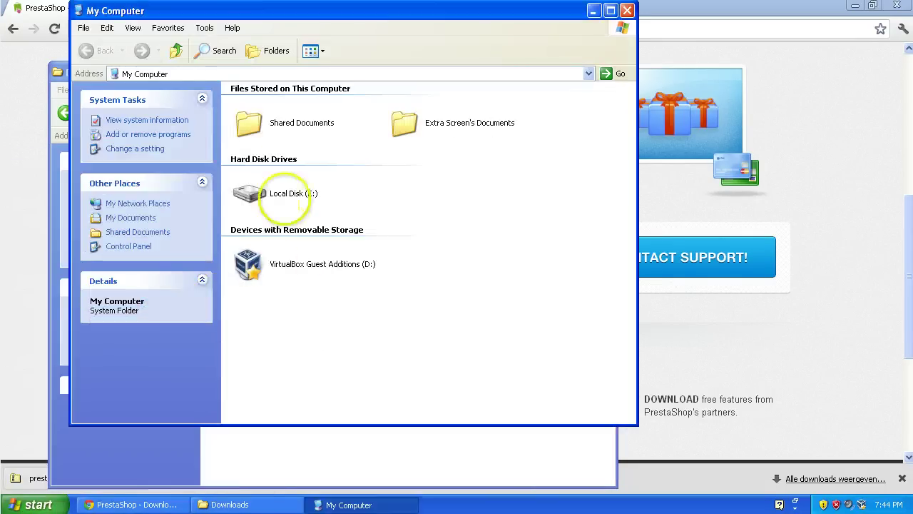
double_click(258, 193)
double_click(396, 147)
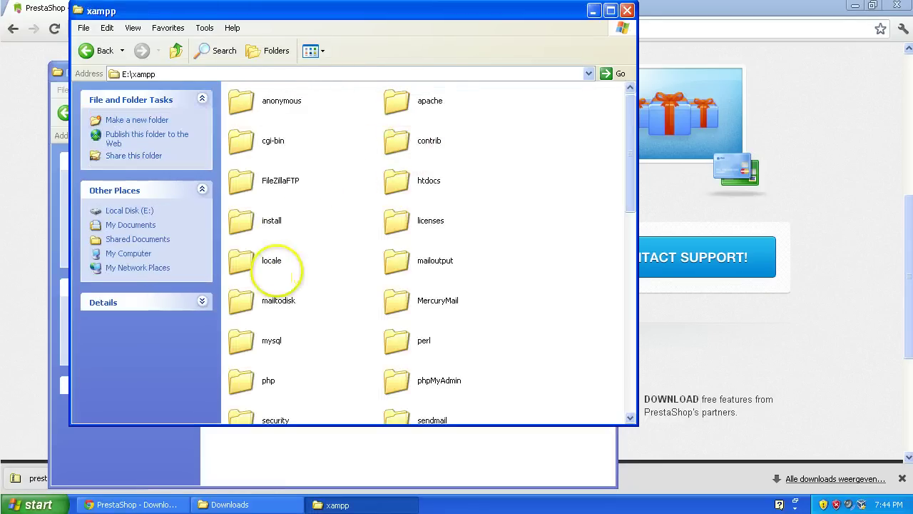
double_click(421, 187)
drag(361, 421, 612, 394)
right_click(617, 379)
click(626, 396)
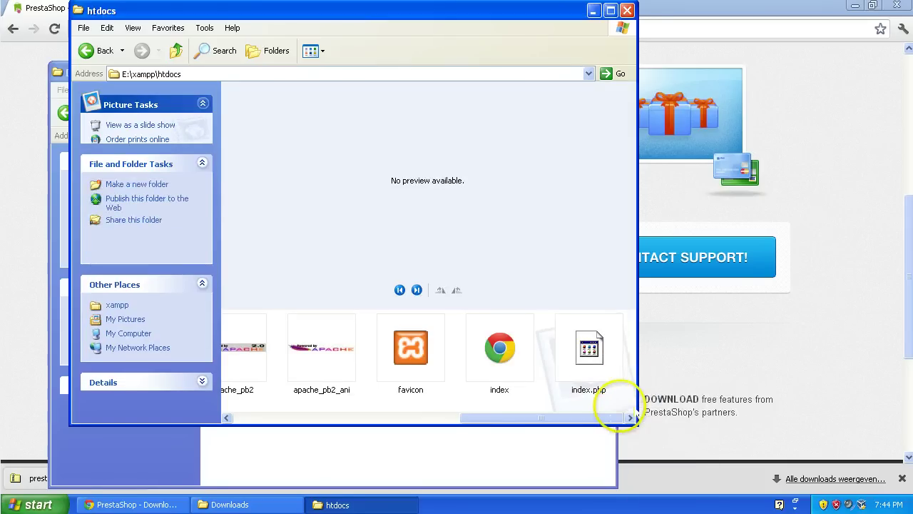
right_click(630, 401)
click(651, 343)
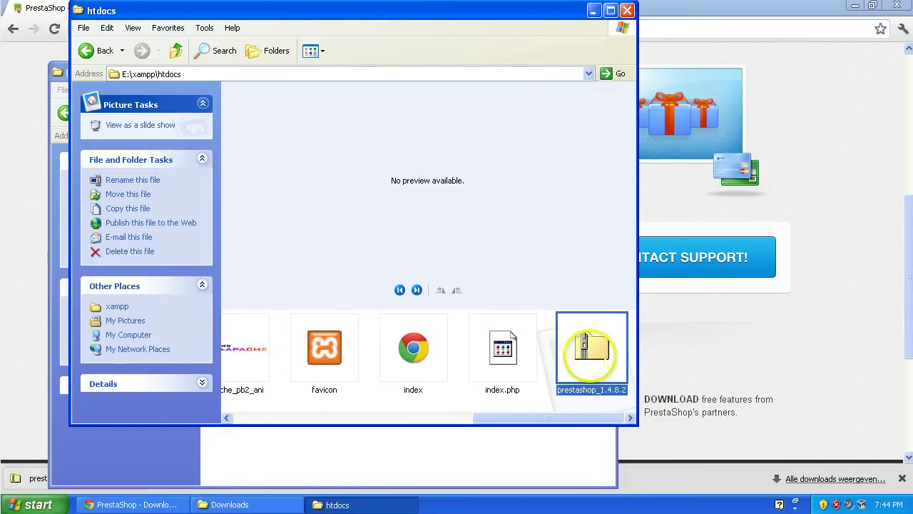
right_click(589, 357)
click(620, 212)
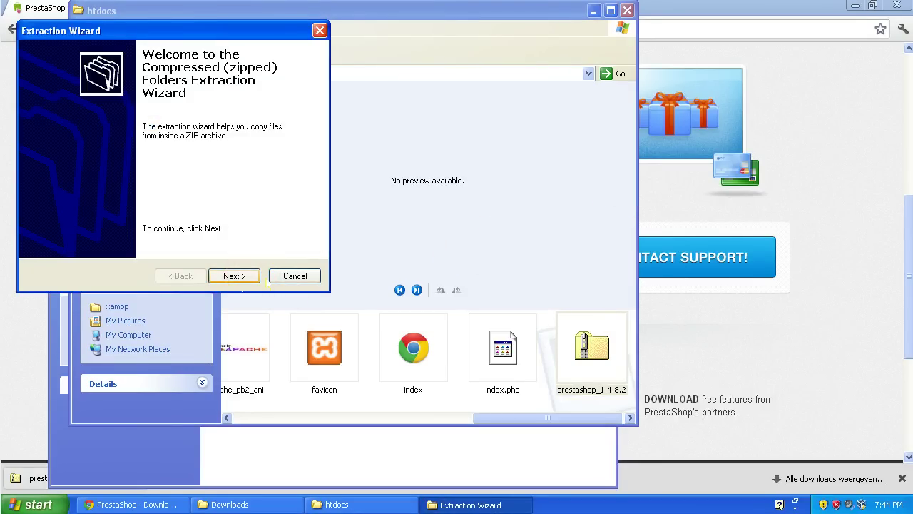
Step: Run the Extraction Wizard to unpack the zip into E:\xampp\htdocs\prestashop_1.4.8.2
click(267, 283)
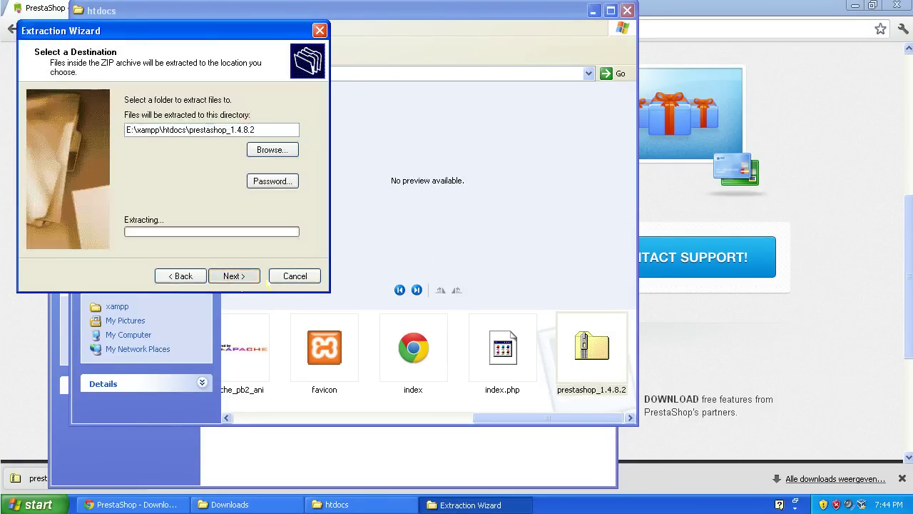
click(234, 275)
click(208, 178)
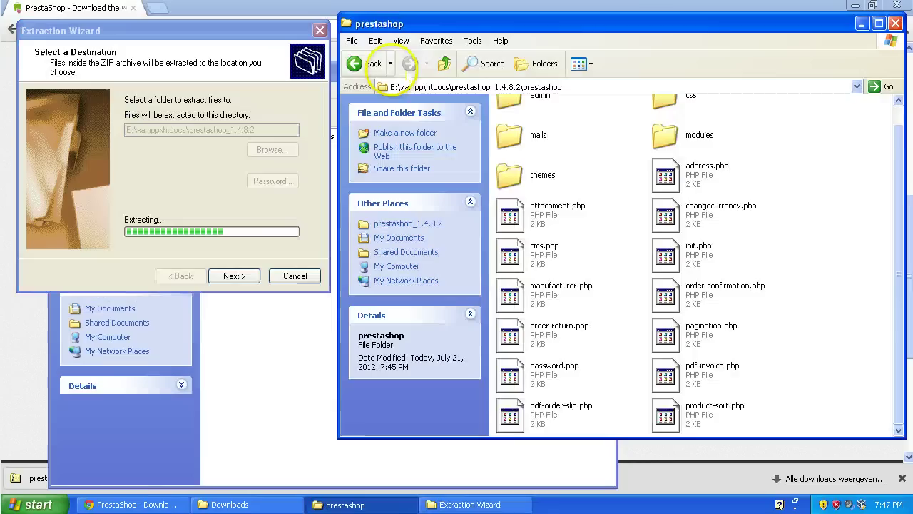
scroll(692, 264, down, 2)
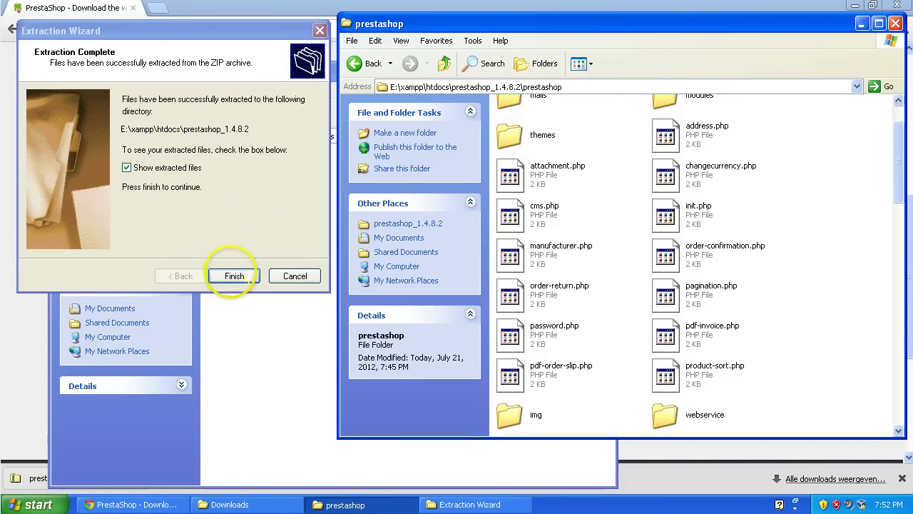
Step: Finish extraction and rename the extracted prestashop folder to demo
click(235, 276)
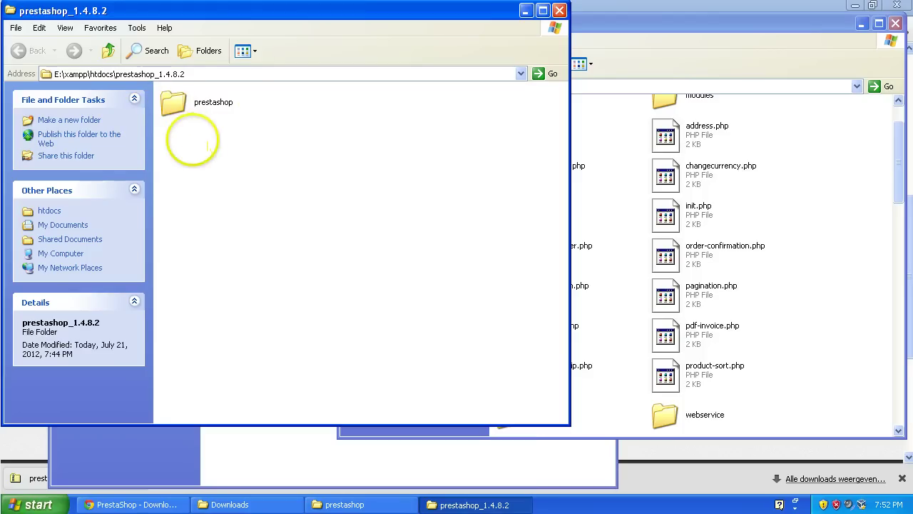
double_click(194, 110)
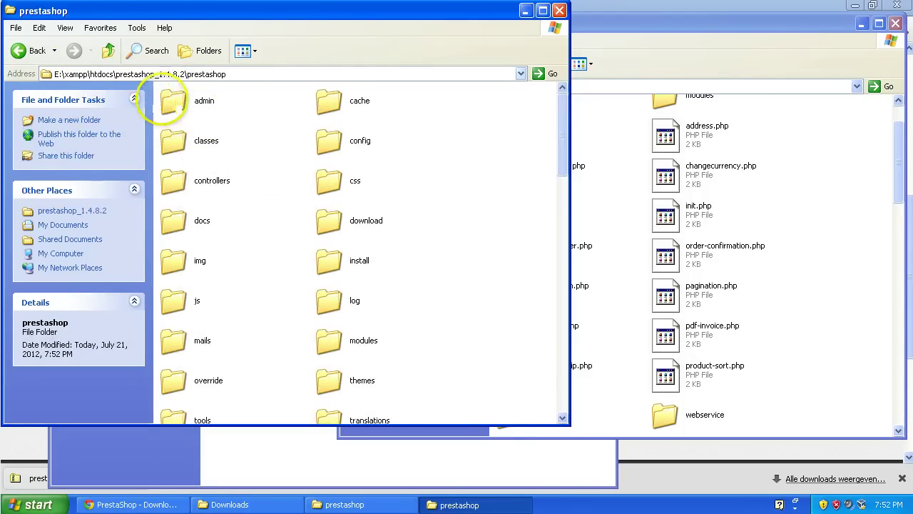
click(27, 52)
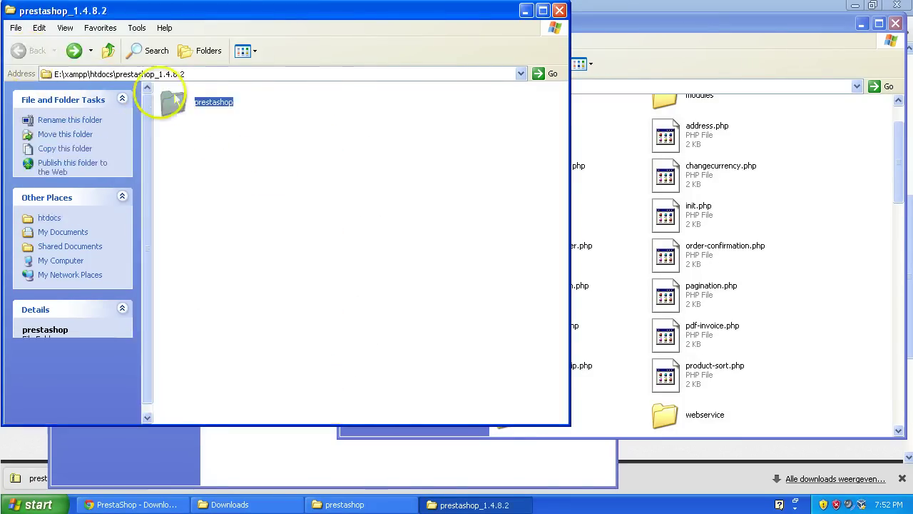
right_click(193, 101)
click(268, 255)
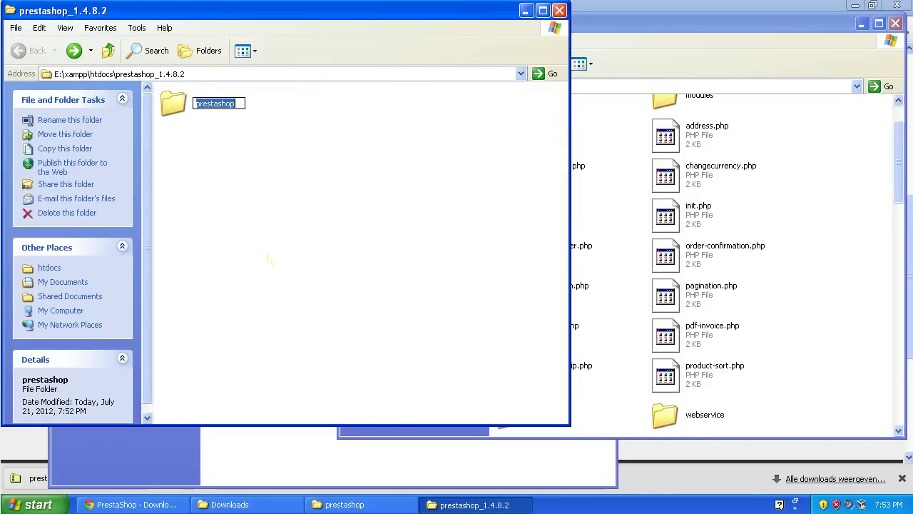
text(demo)
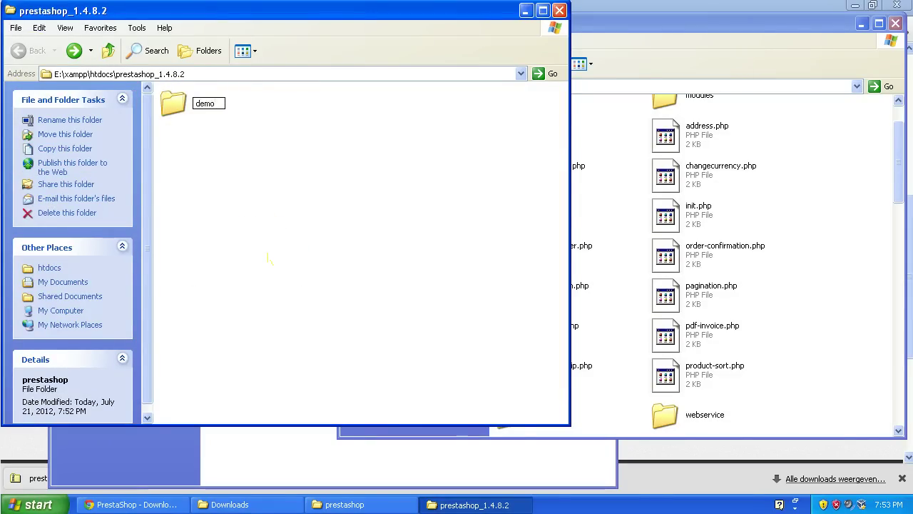
key(Return)
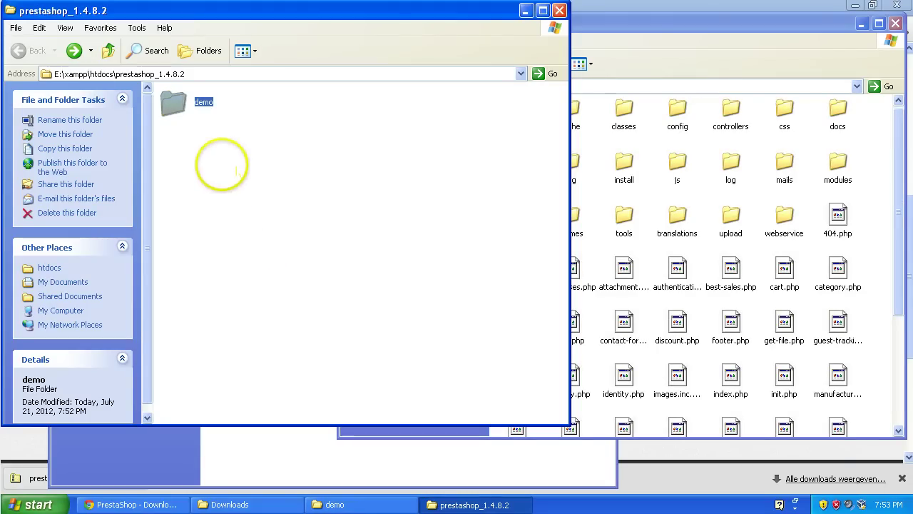
Step: Cut the demo folder and paste it directly into htdocs
right_click(184, 107)
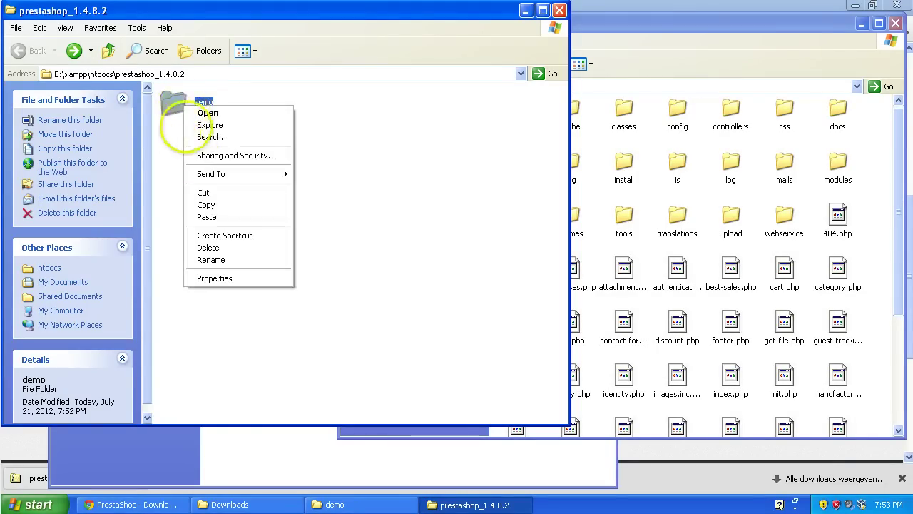
click(239, 195)
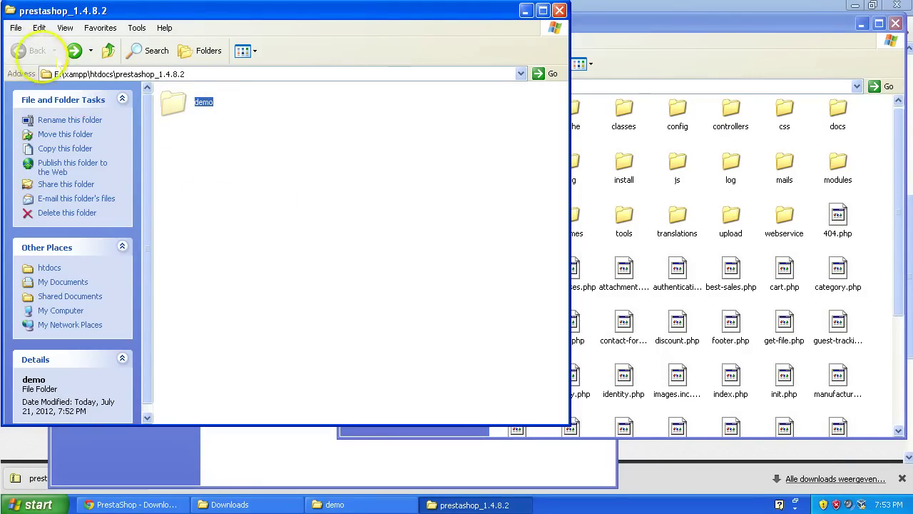
click(122, 74)
double_click(146, 73)
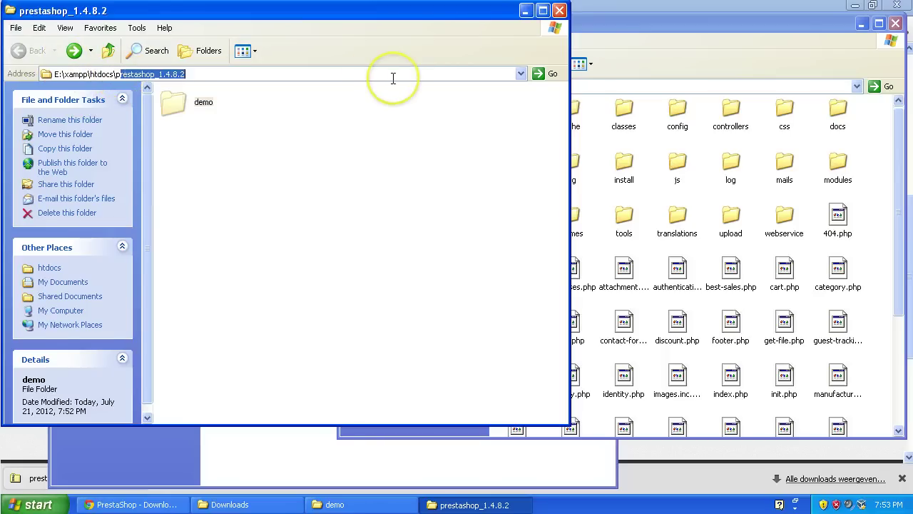
text(p)
key(BackSpace)
key(Return)
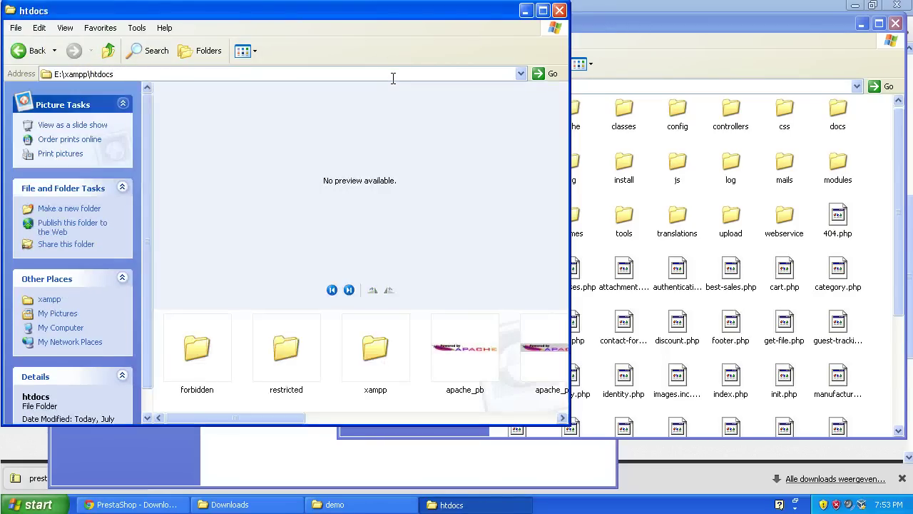
drag(214, 414, 524, 401)
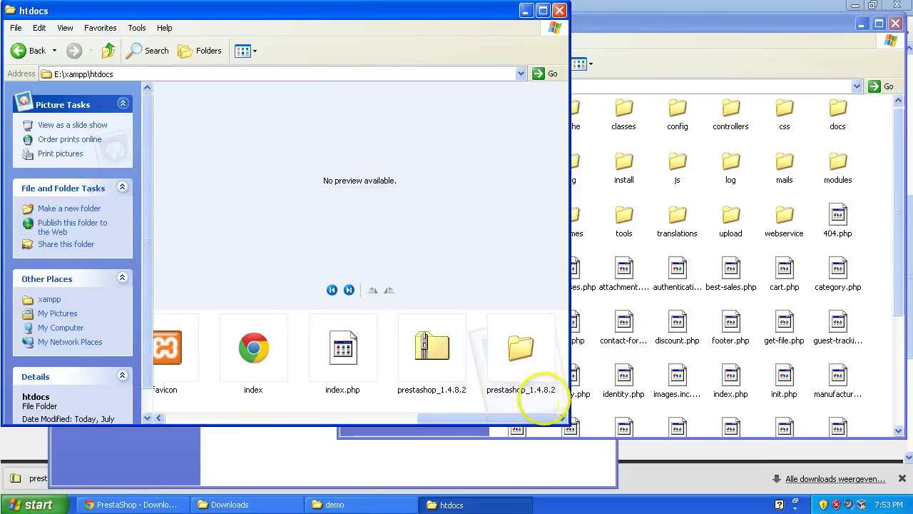
right_click(548, 402)
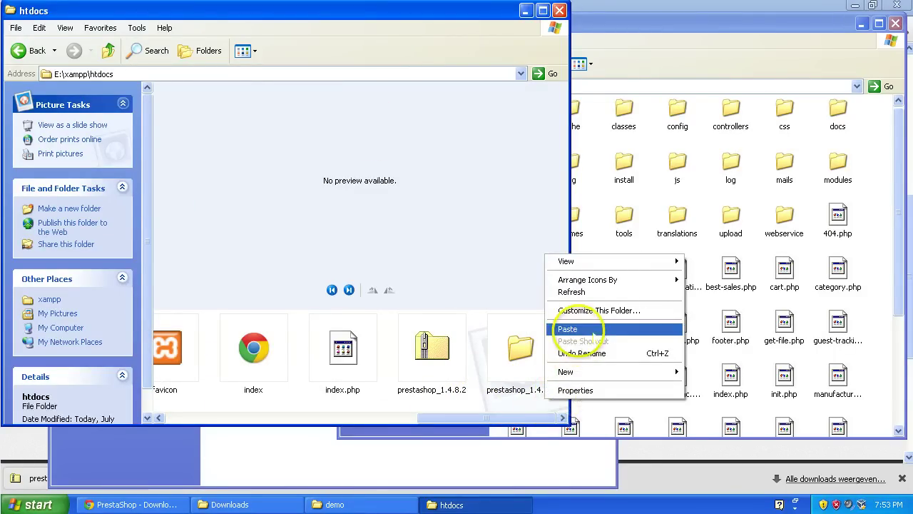
click(593, 331)
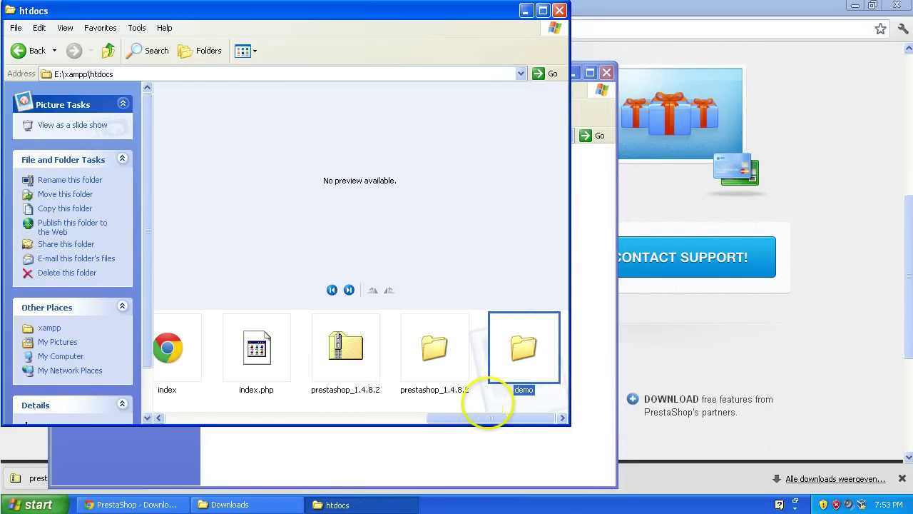
Step: Delete the empty prestashop_1.4.8.2 folder, leaving only demo in htdocs
double_click(434, 349)
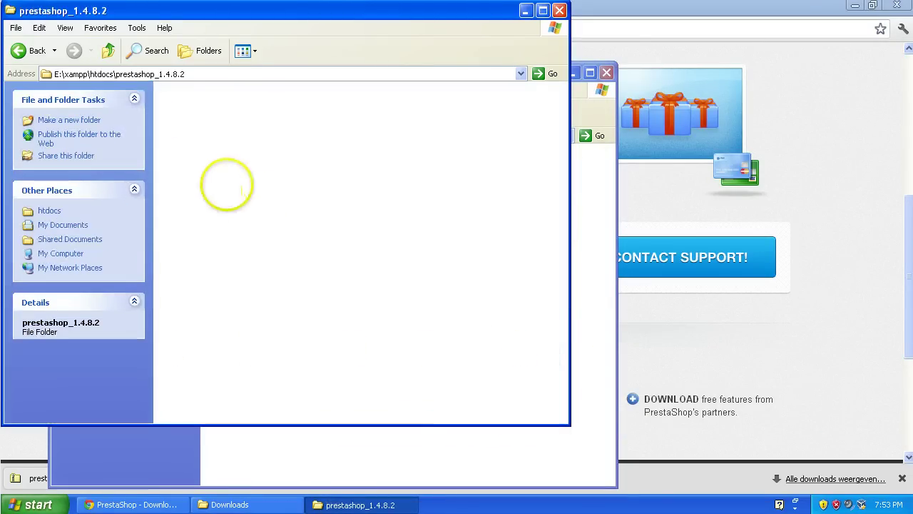
click(20, 50)
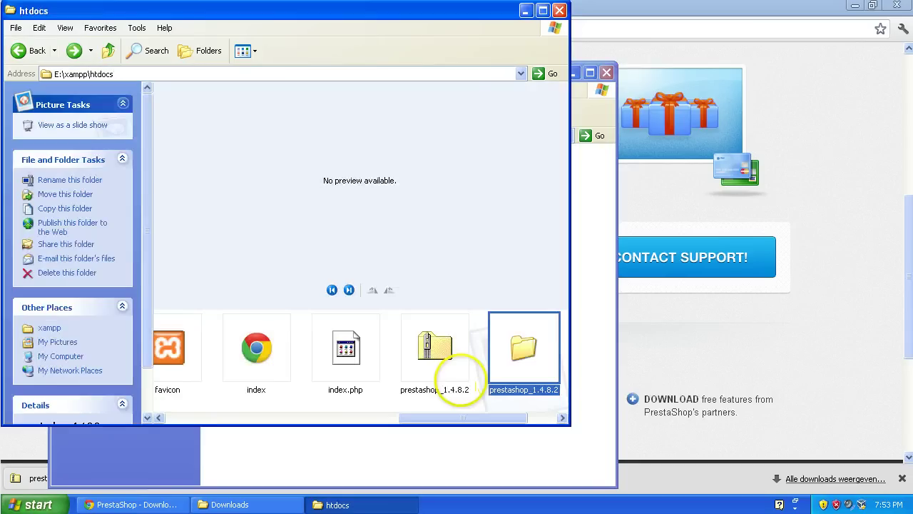
key(Delete)
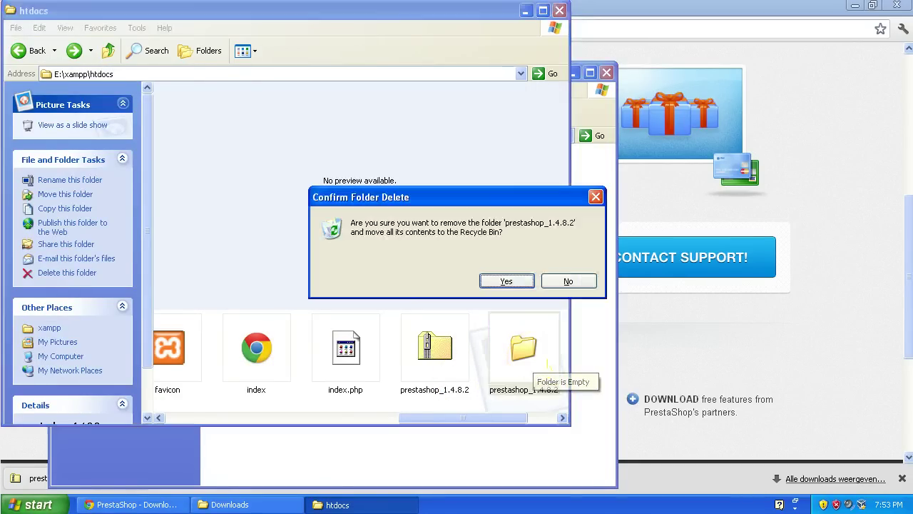
key(Return)
click(444, 389)
drag(343, 418, 538, 365)
click(539, 365)
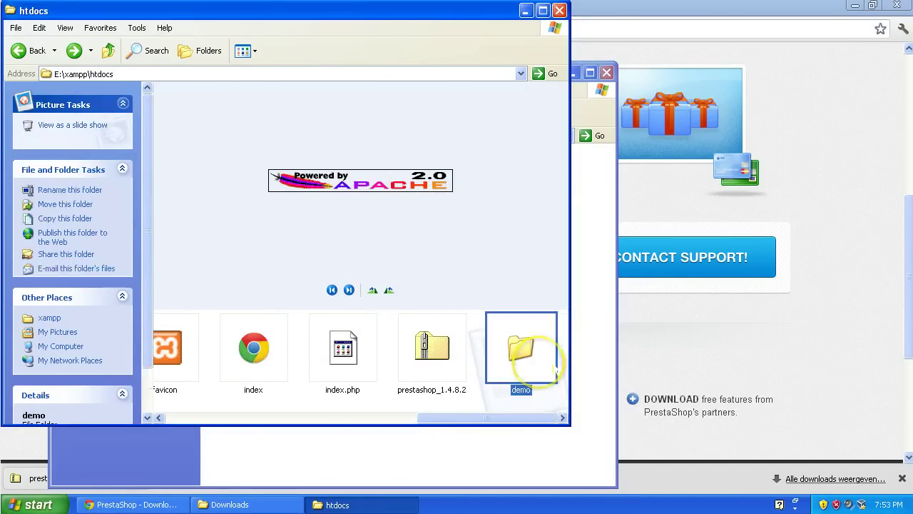
click(549, 349)
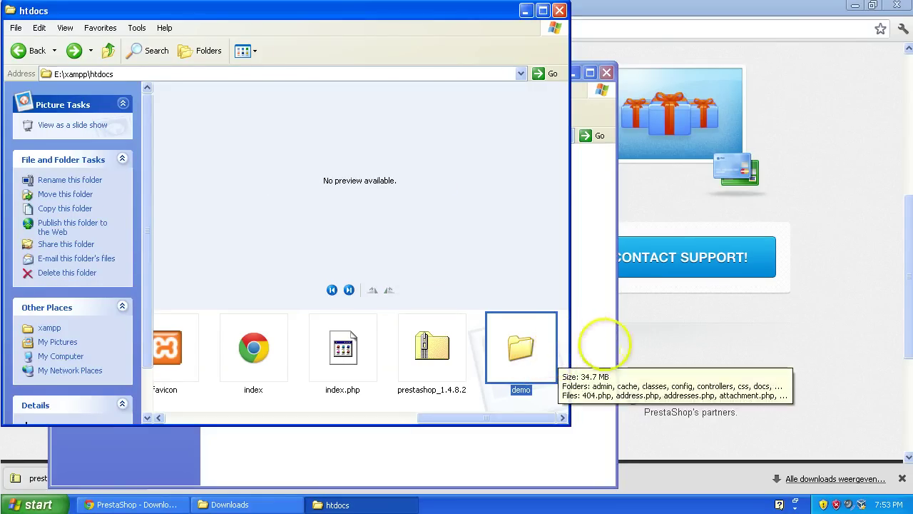
click(663, 333)
scroll(243, 185, up, 10)
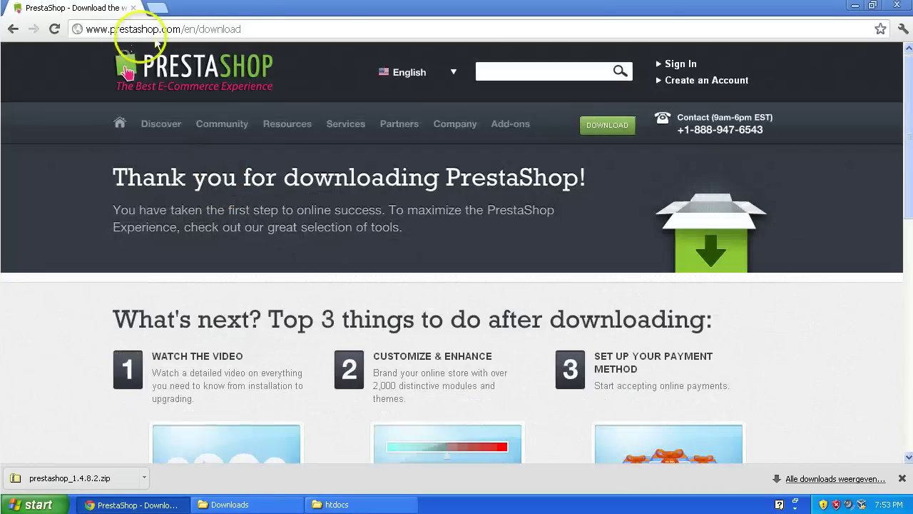
Step: Launch XAMPP Control Panel from All Programs and start the Apache and MySQL servers
click(157, 7)
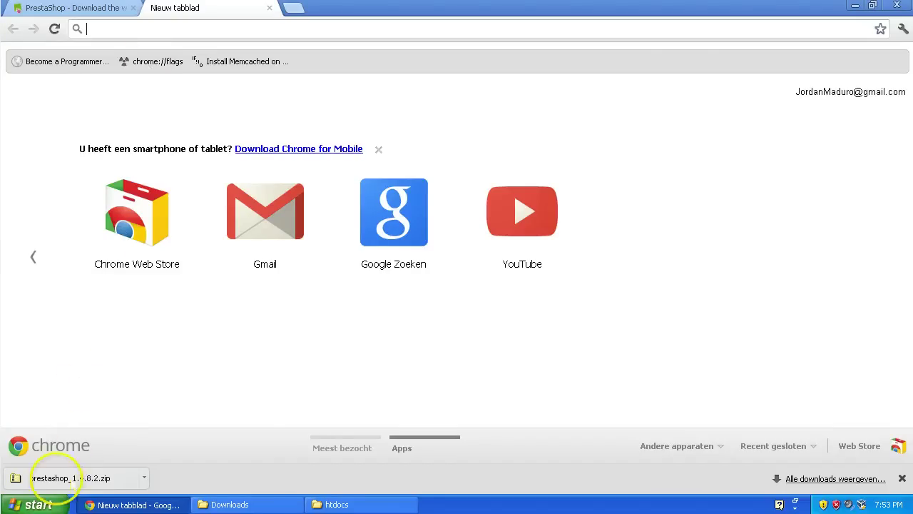
click(39, 505)
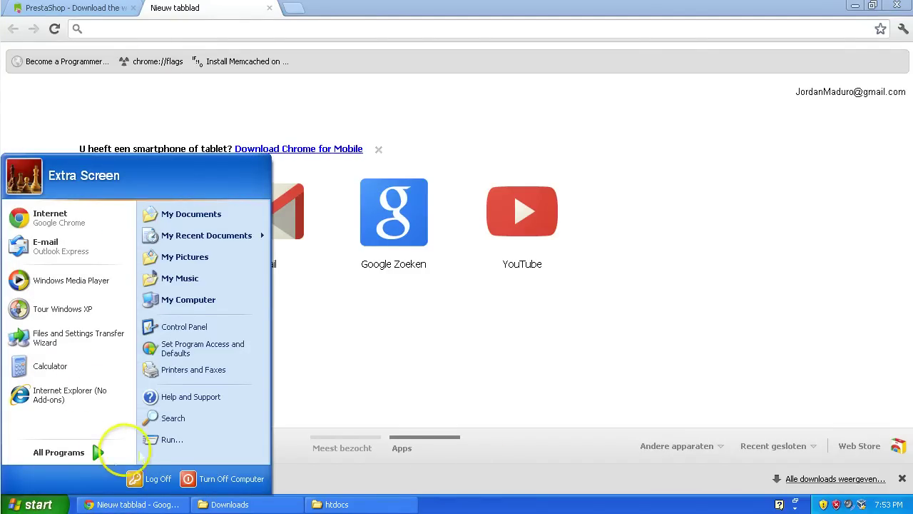
click(107, 452)
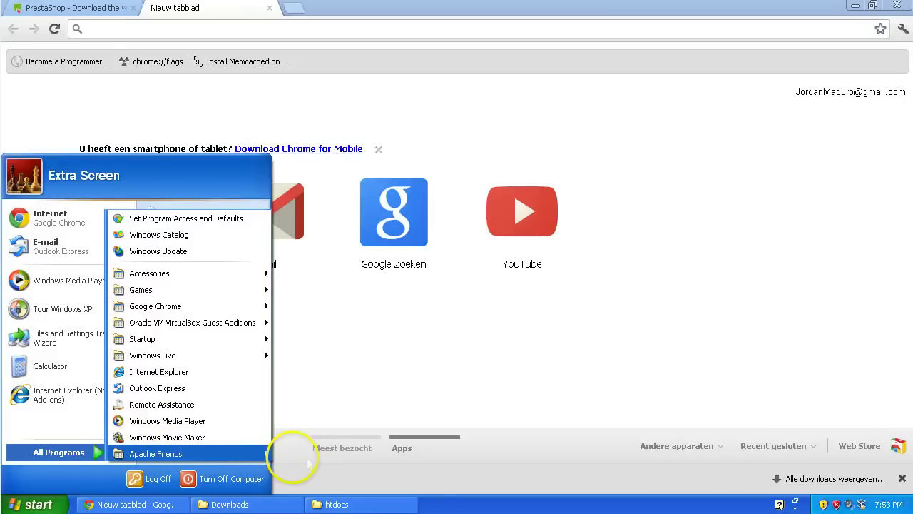
mouse_move(242, 453)
mouse_move(299, 454)
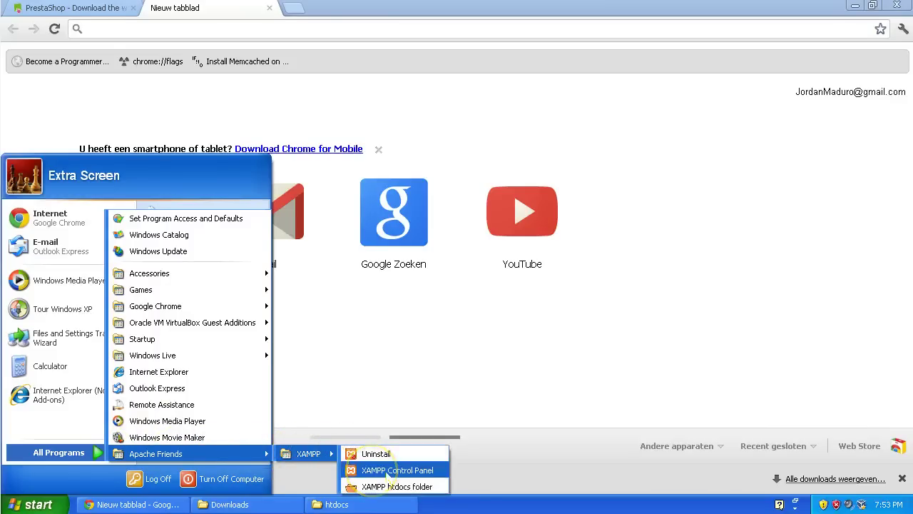
click(376, 470)
click(266, 83)
click(267, 102)
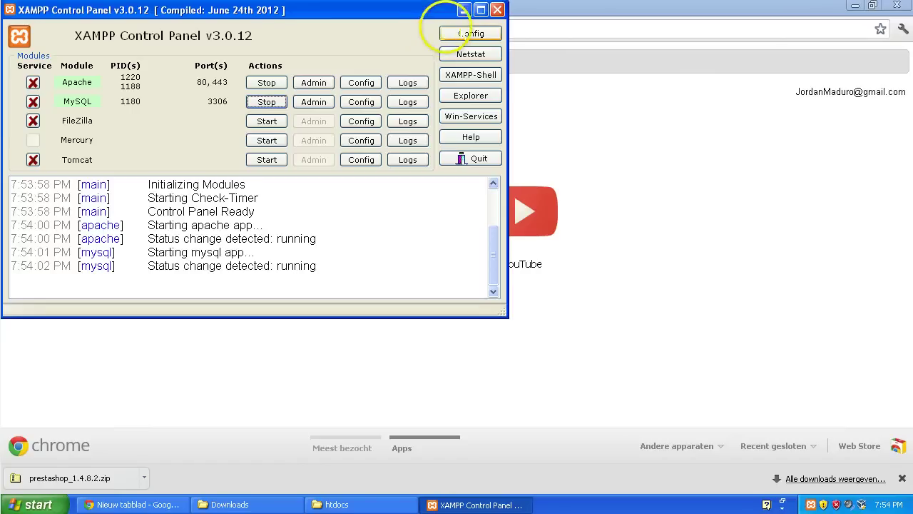
Step: Load localhost/demo to open the PrestaShop installer and read through the licence
click(463, 11)
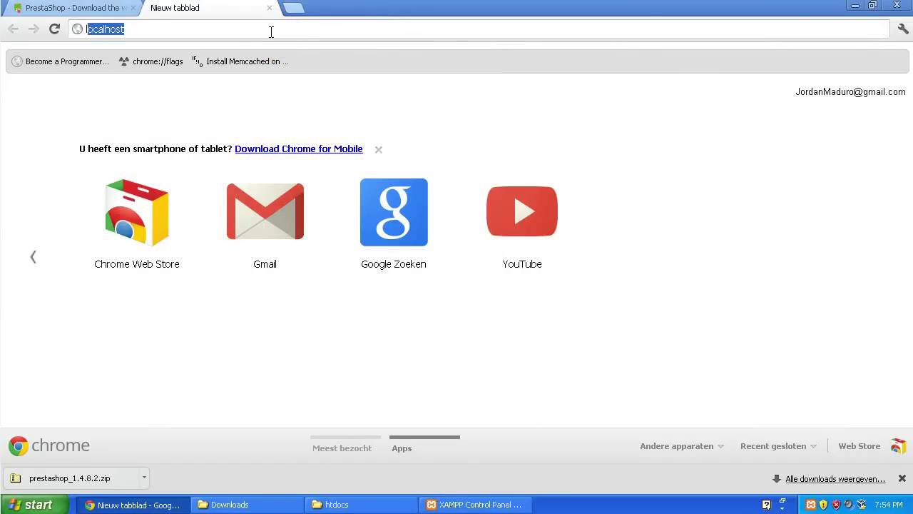
text(localhost/)
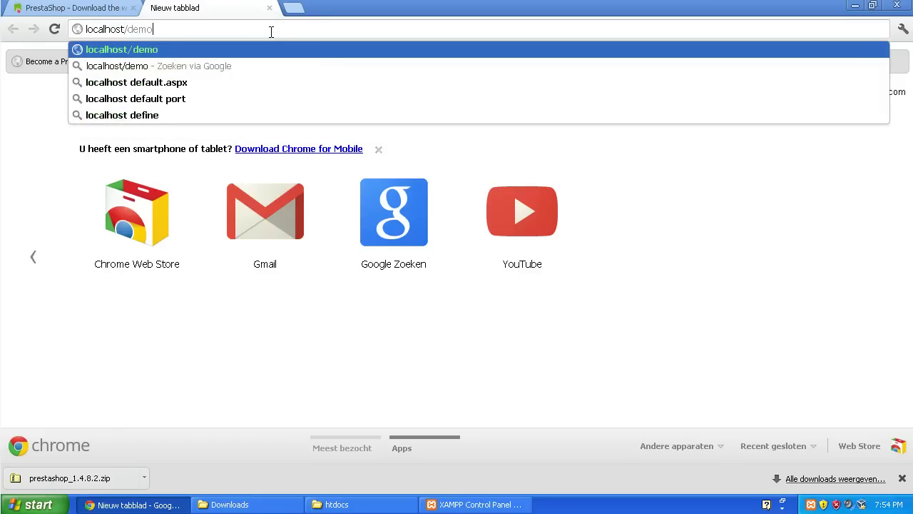
text(demo)
key(Return)
scroll(300, 164, up, 7)
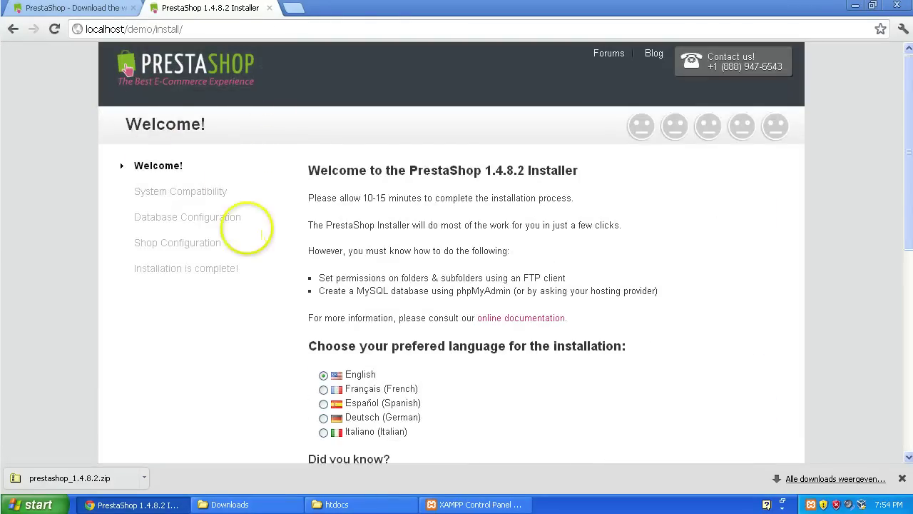
scroll(285, 223, down, 4)
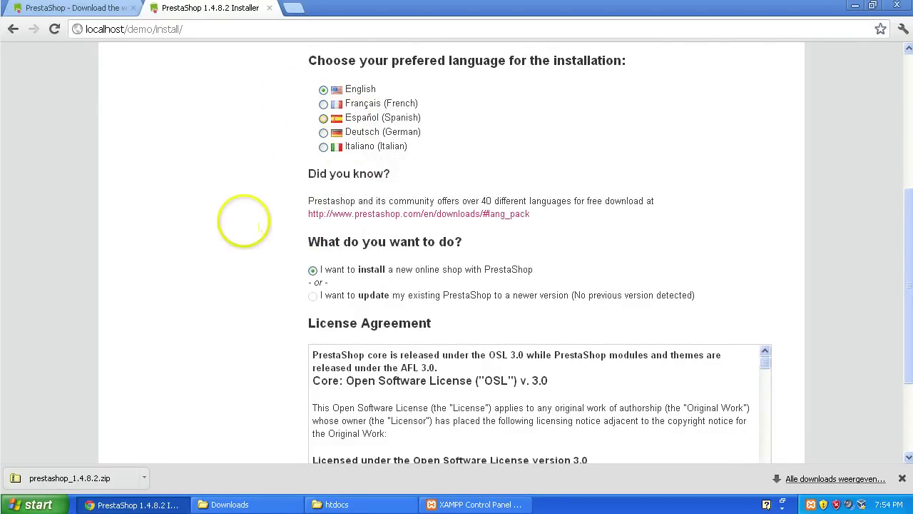
scroll(242, 220, down, 2)
scroll(245, 239, up, 5)
scroll(275, 250, down, 1)
scroll(361, 204, down, 2)
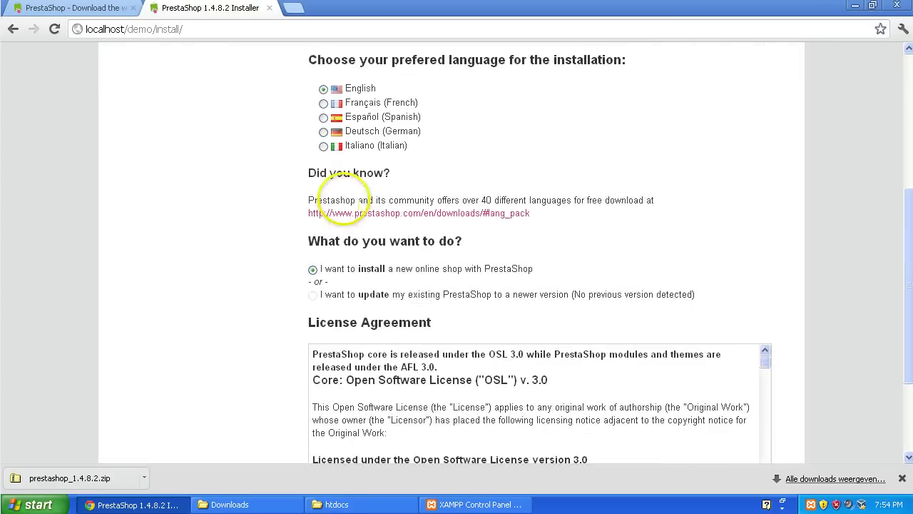
scroll(256, 253, down, 1)
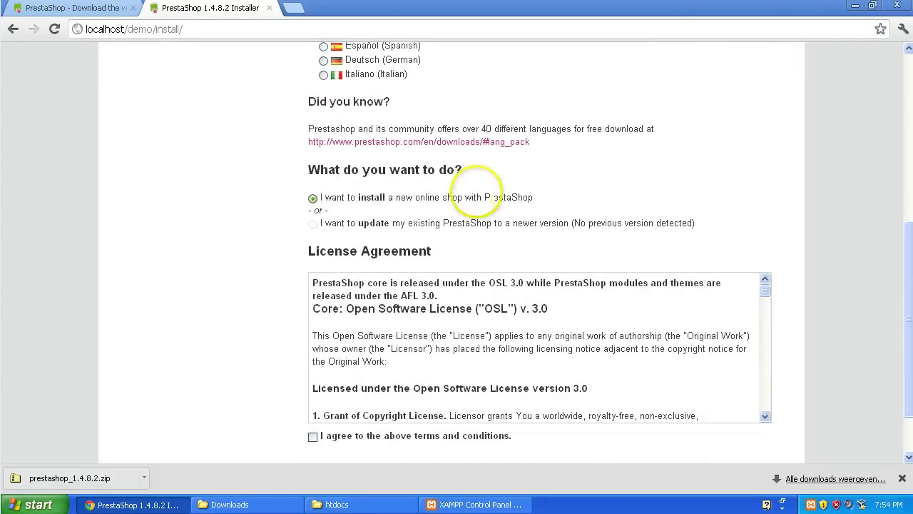
scroll(313, 221, down, 2)
Step: Agree to the terms and conditions and continue to System Compatibility
click(313, 365)
click(739, 406)
scroll(305, 317, down, 8)
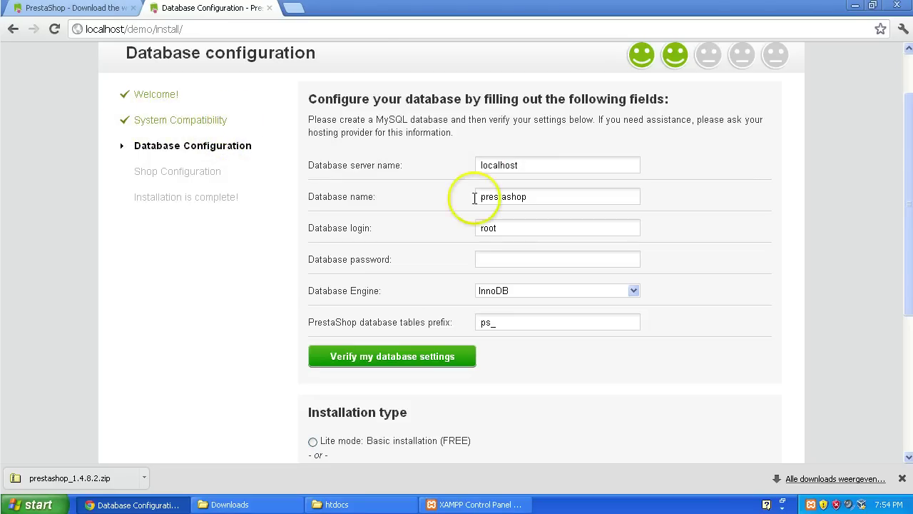
Step: Replace the database name prestashop with demopresta and verify the database settings
scroll(481, 190, down, 4)
scroll(479, 187, up, 4)
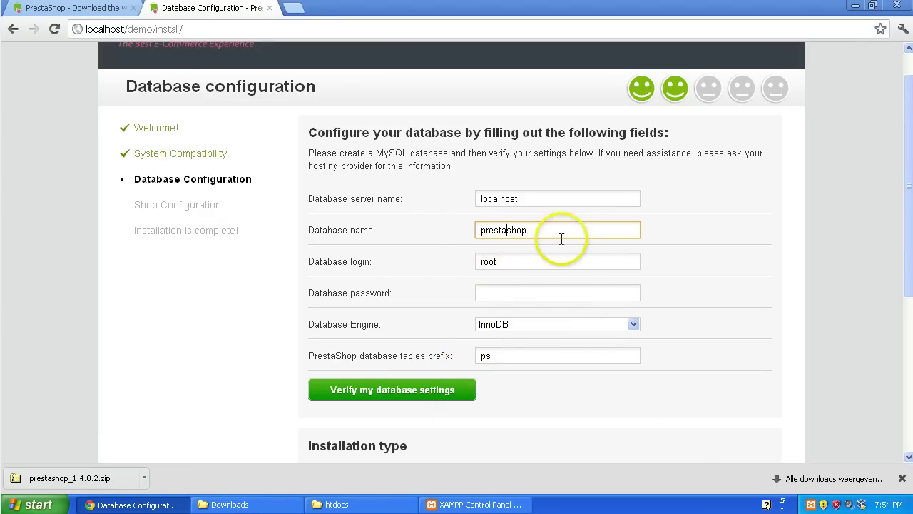
drag(560, 231, 406, 226)
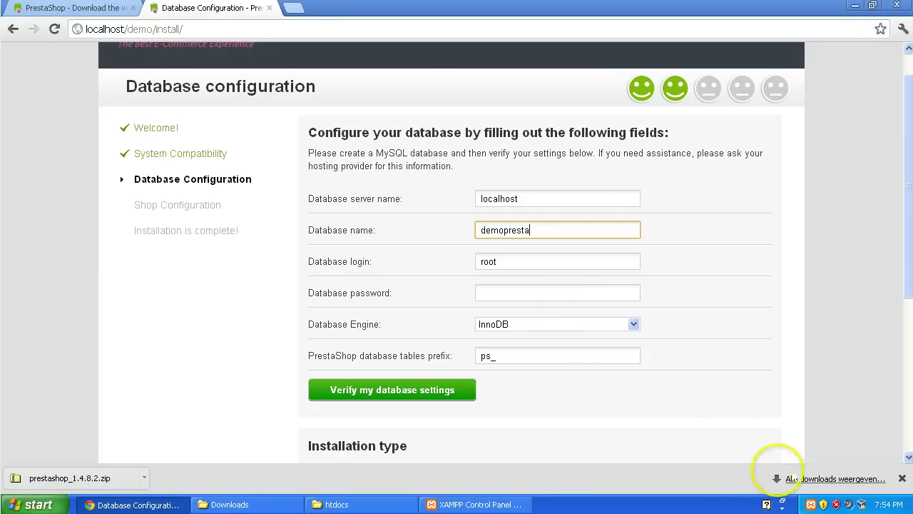
click(448, 389)
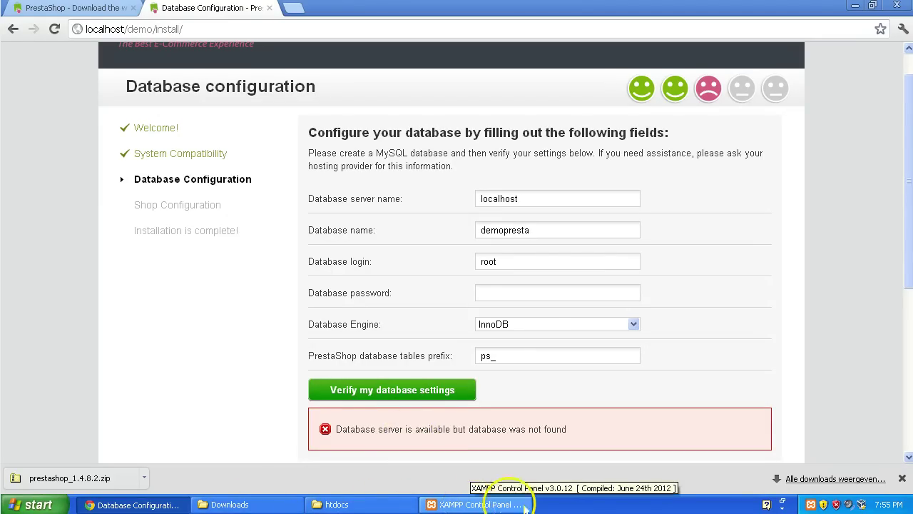
Step: Create a demopresta database in phpMyAdmin via XAMPP's MySQL Admin
right_click(823, 504)
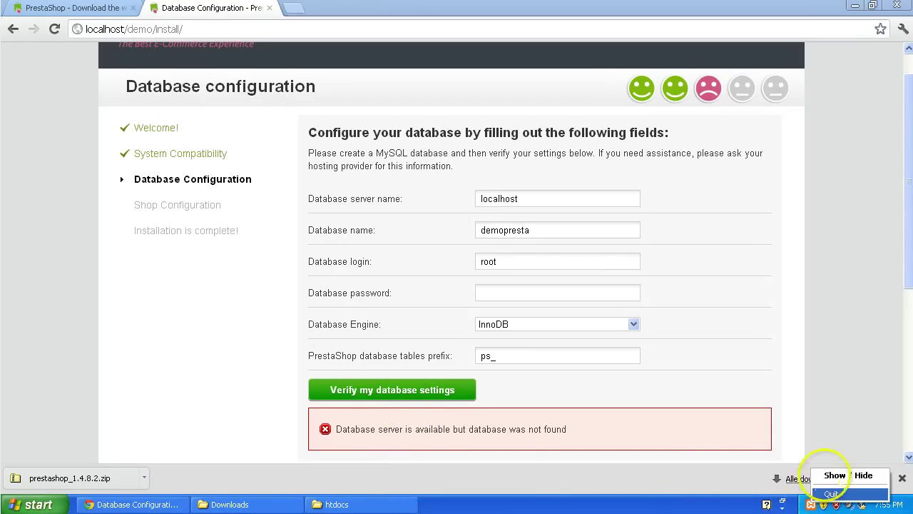
click(821, 475)
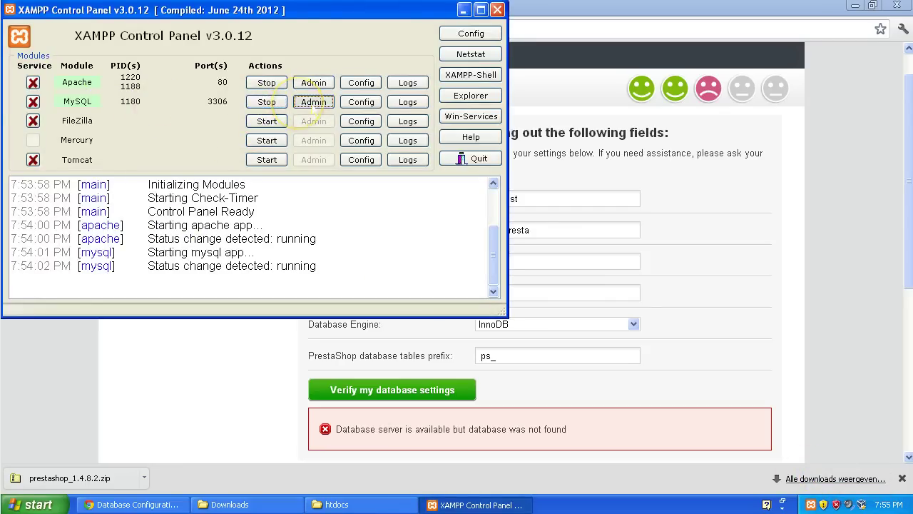
click(312, 102)
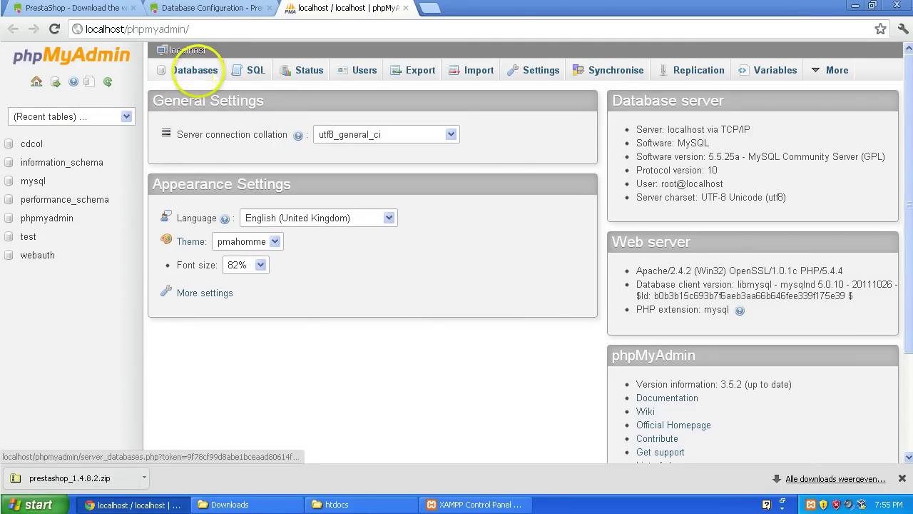
click(195, 70)
click(215, 175)
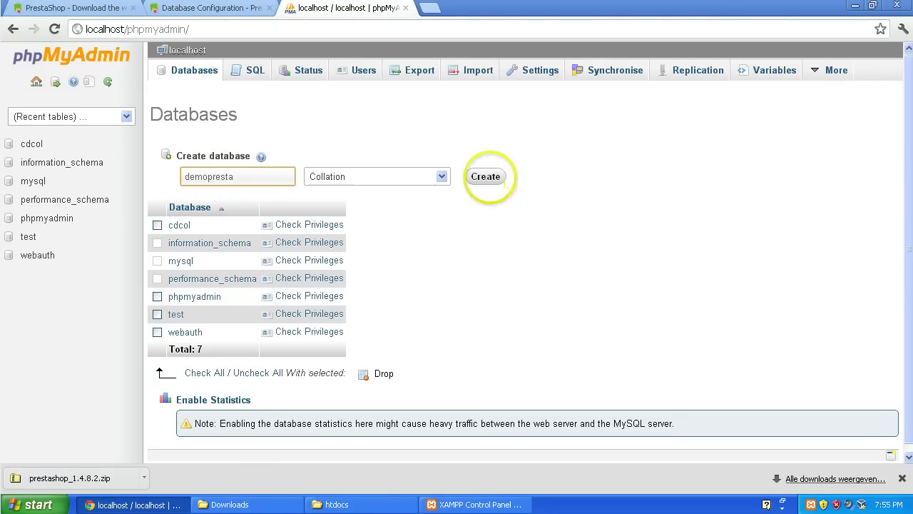
click(485, 177)
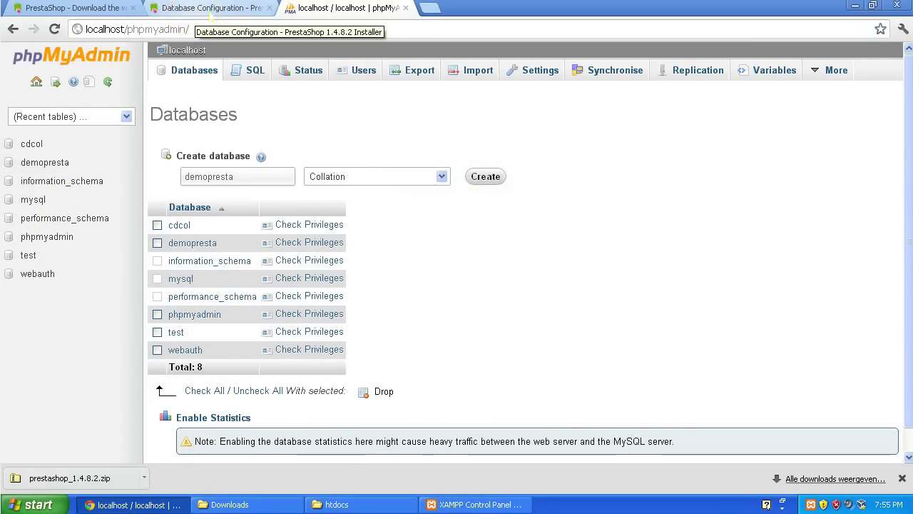
click(211, 10)
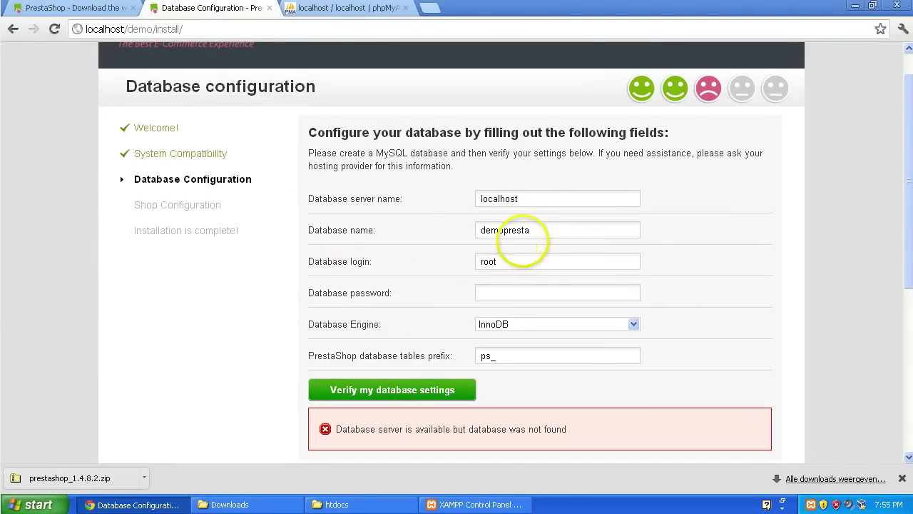
Step: Re-verify the database settings until demopresta reports connected, keeping Full mode installation
click(408, 388)
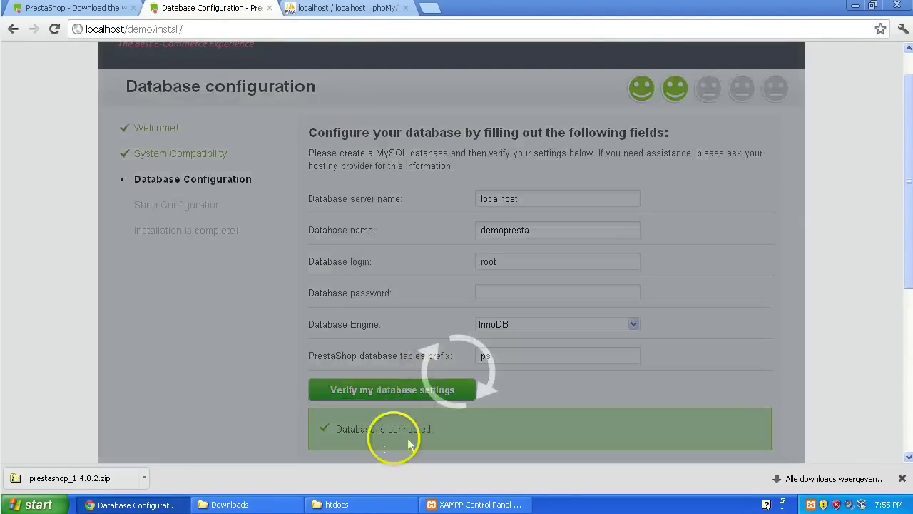
scroll(414, 316, down, 3)
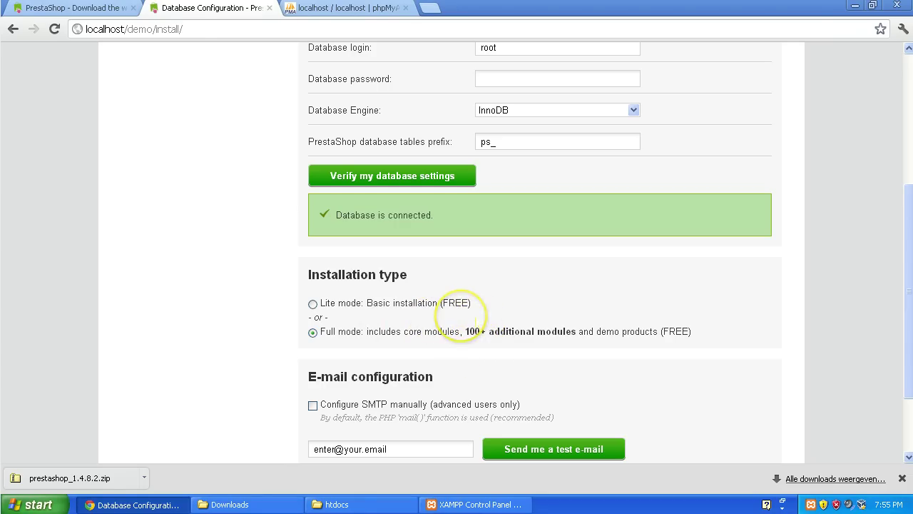
scroll(450, 328, down, 3)
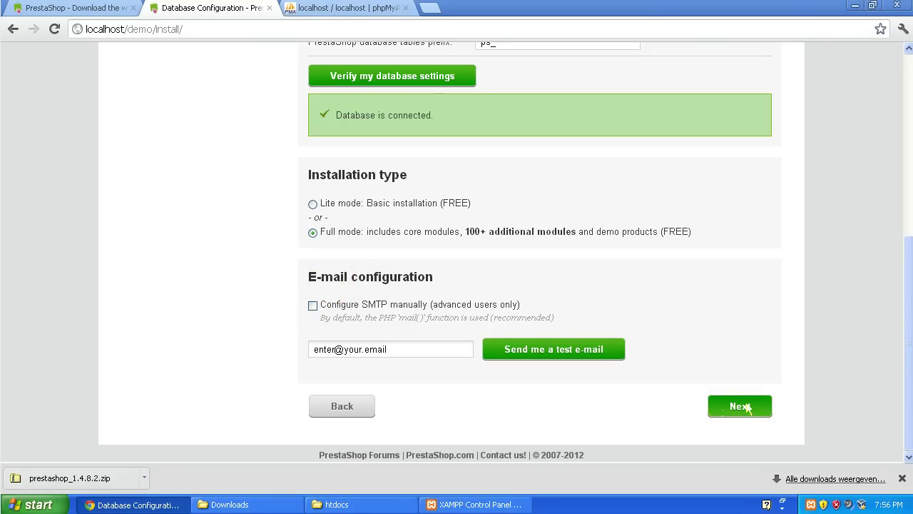
Step: Set shop name Demo 1.4, main activity Other activity and default country Netherlands
click(747, 407)
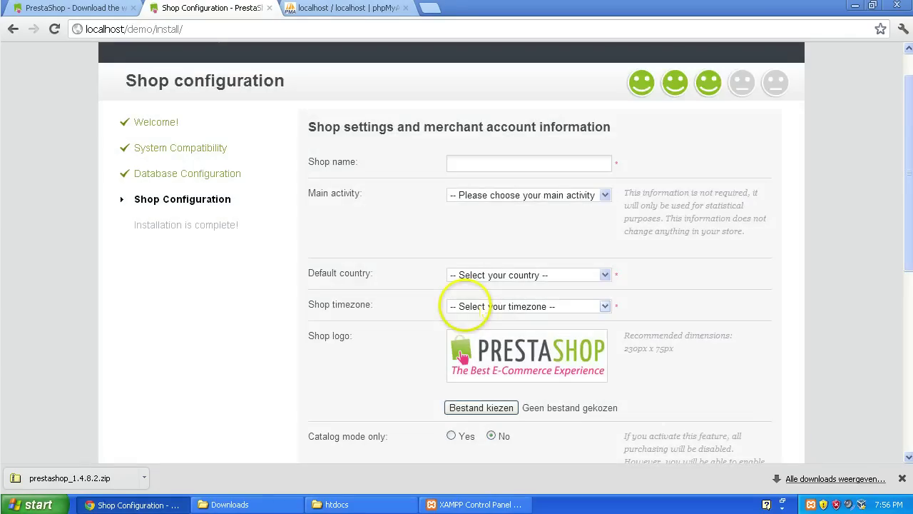
click(478, 160)
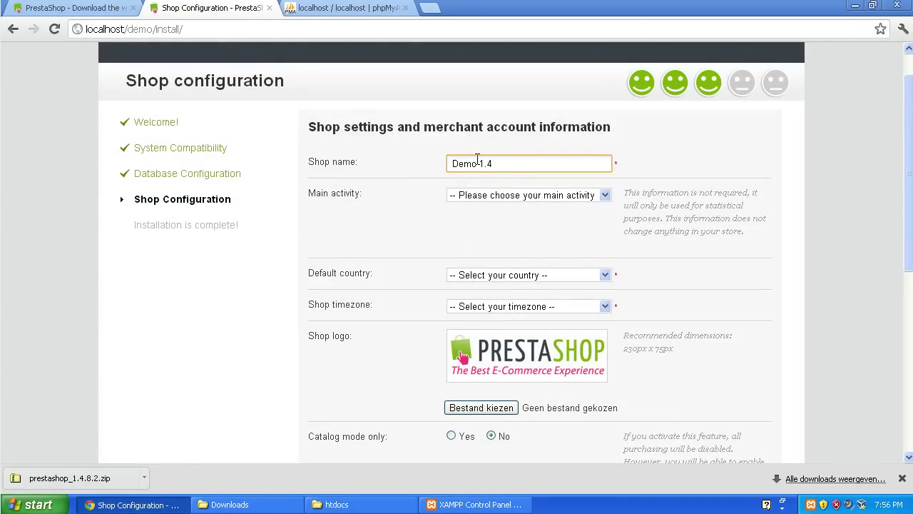
text(Demo 1.4)
click(492, 196)
scroll(526, 249, down, 1)
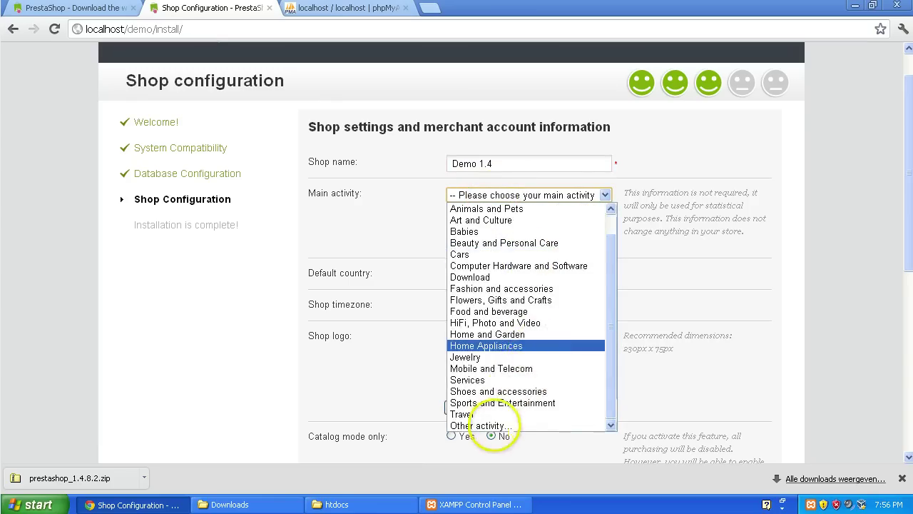
click(492, 425)
scroll(459, 220, down, 2)
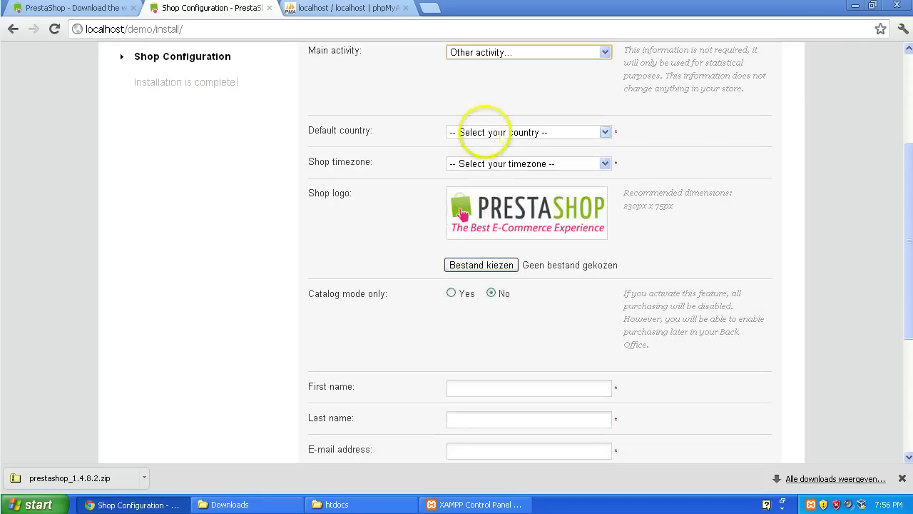
click(483, 132)
text(net)
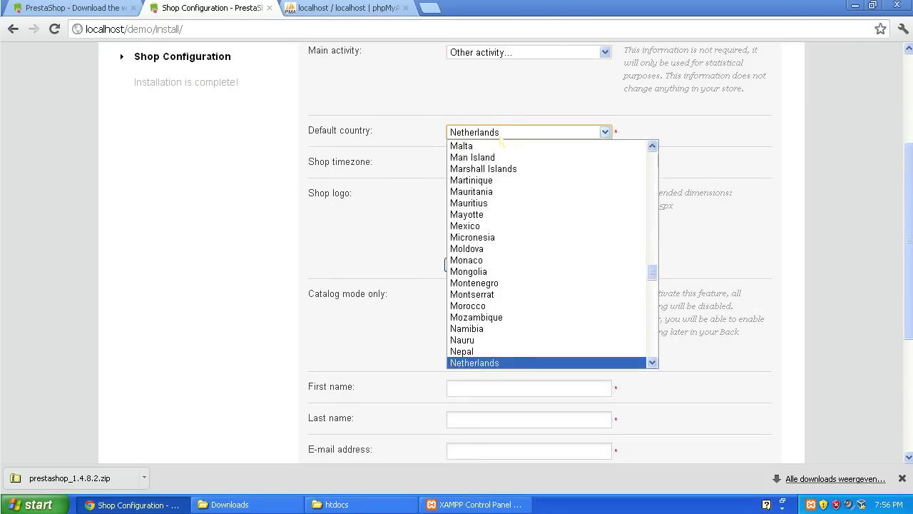
click(499, 363)
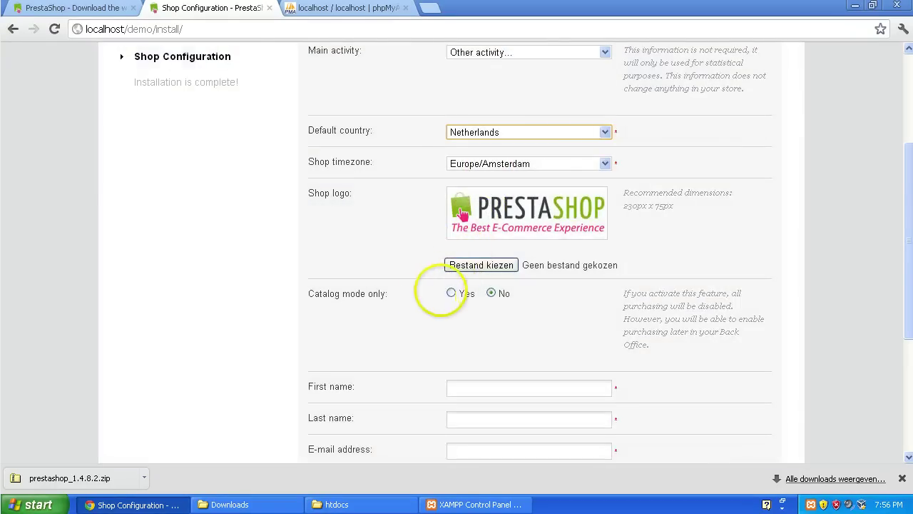
scroll(423, 300, down, 2)
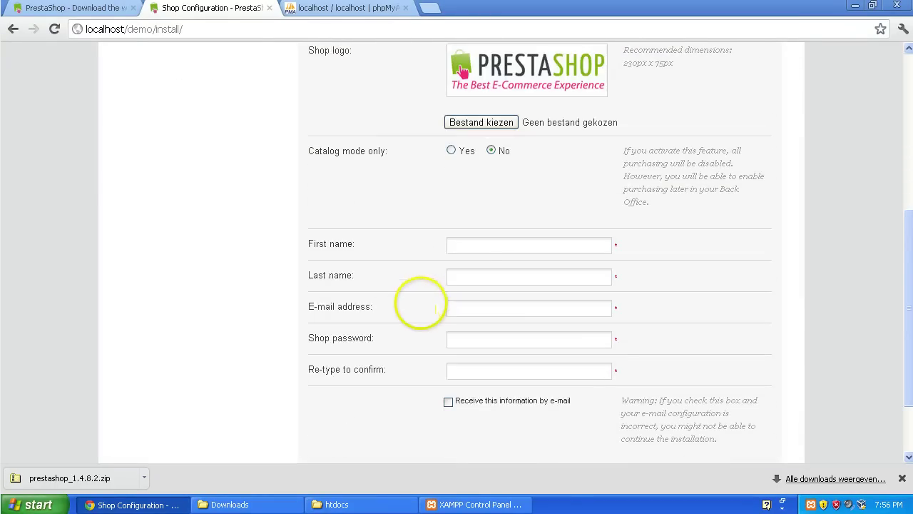
Step: Enter first and last name Admin, the admin e-mail, and the shop password twice
click(474, 250)
text(Admin)
key(Tab)
text(Admin)
key(Tab)
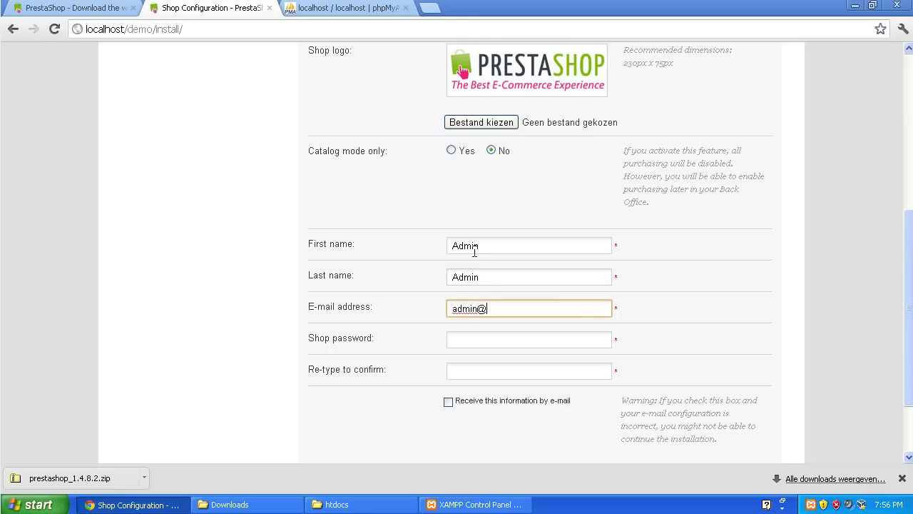
text(admin@admin.com)
key(Tab)
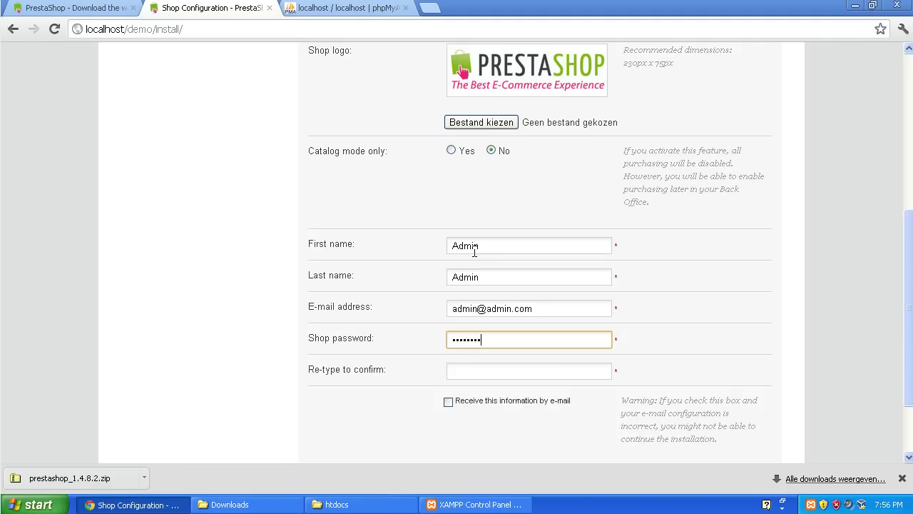
key(Tab)
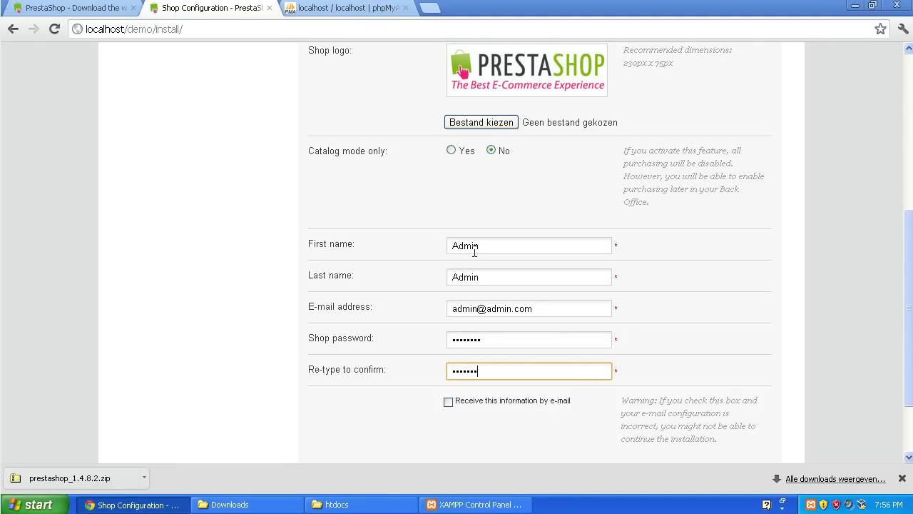
scroll(605, 375, down, 3)
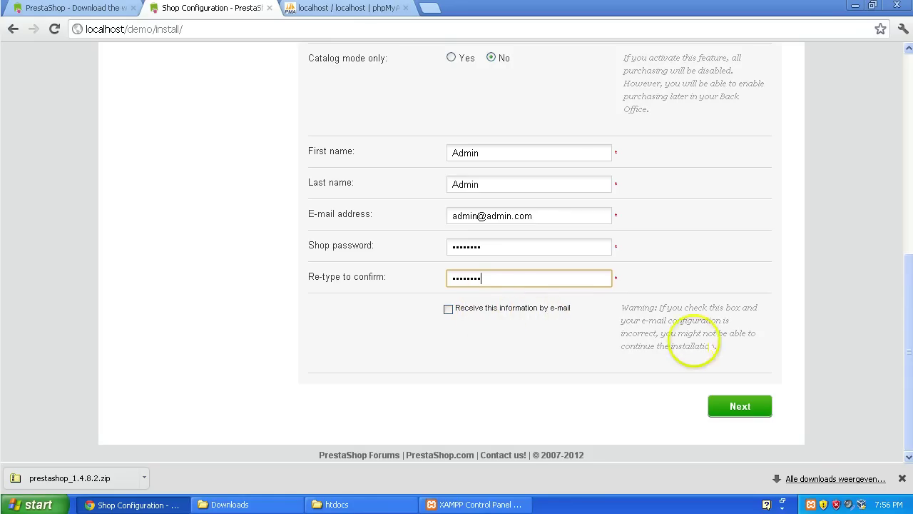
Step: Submit the shop configuration and review the Installation is complete summary for Demo 1.4
click(740, 403)
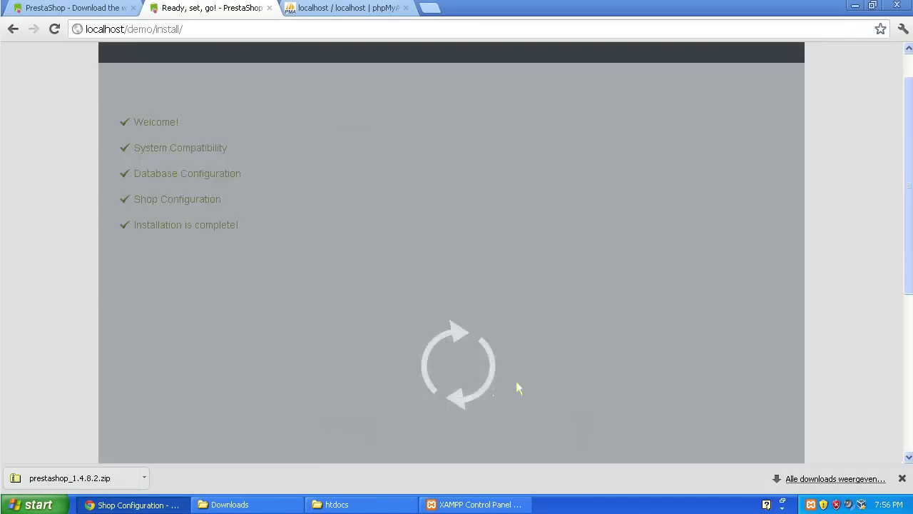
scroll(517, 223, down, 1)
scroll(517, 223, down, 1)
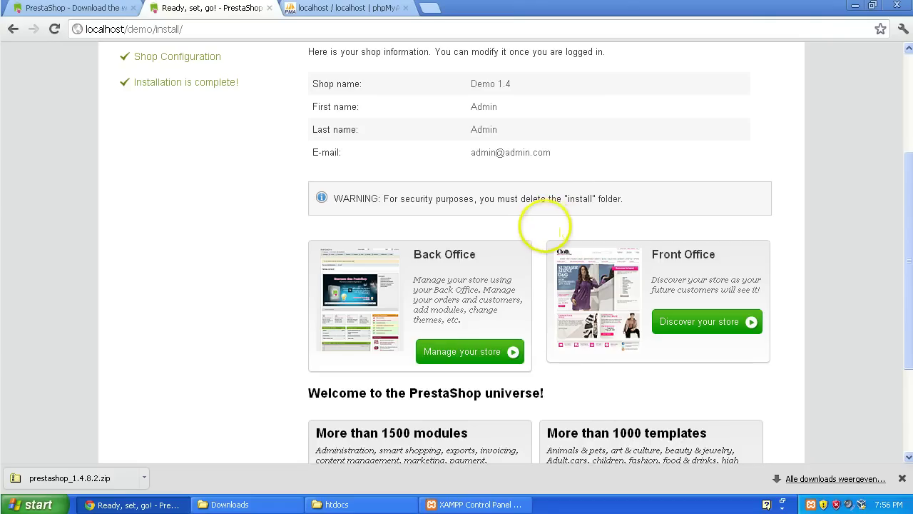
scroll(540, 227, up, 2)
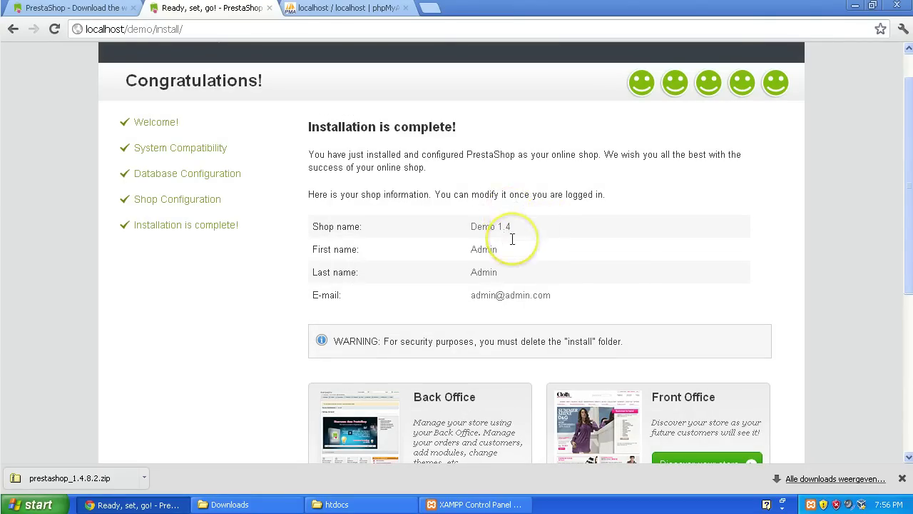
scroll(528, 255, down, 2)
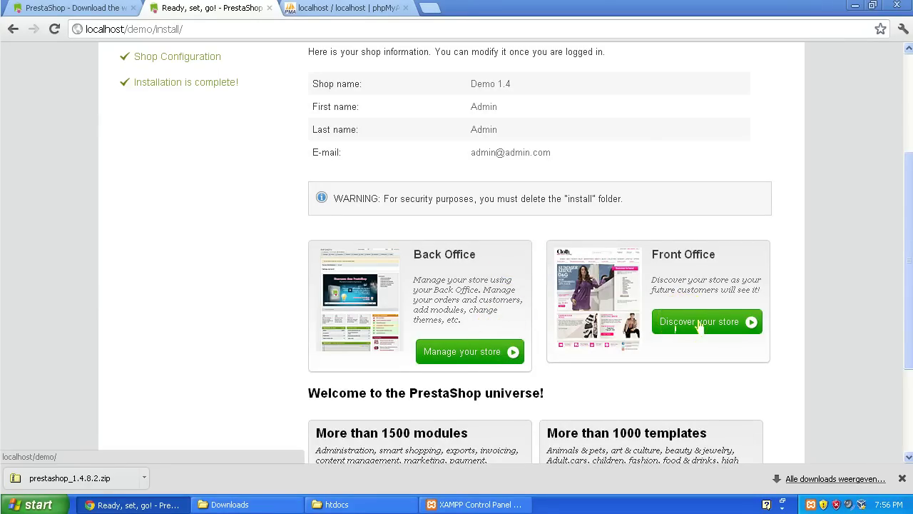
Step: Open the Demo 1.4 storefront at localhost/demo and browse its sample products
click(699, 323)
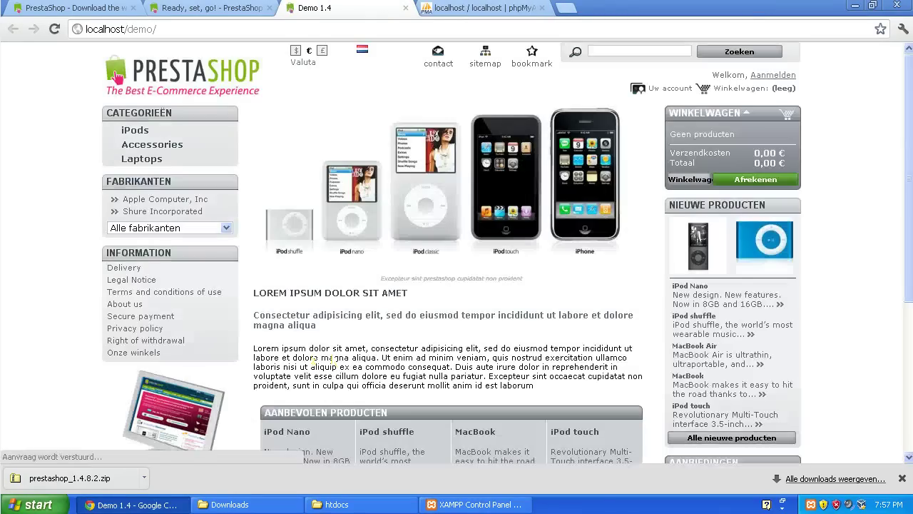
scroll(418, 245, down, 5)
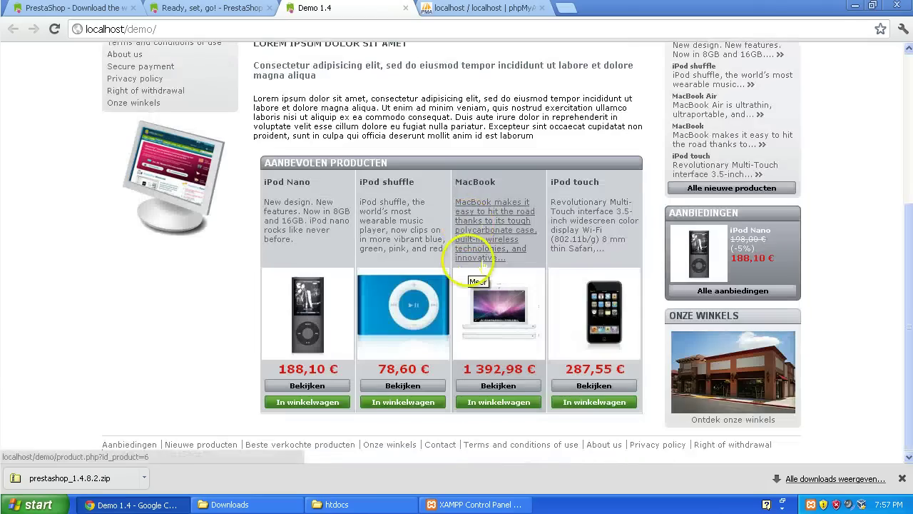
scroll(471, 278, up, 5)
scroll(463, 293, down, 5)
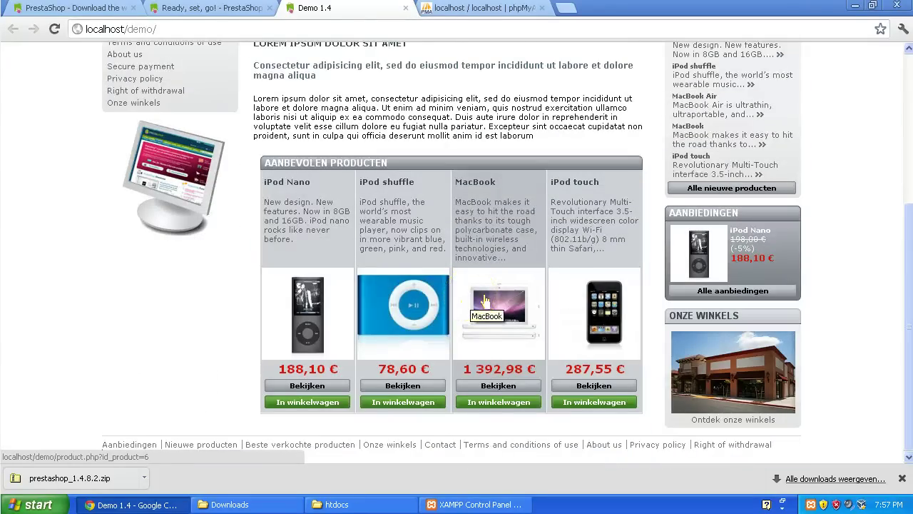
scroll(401, 314, up, 5)
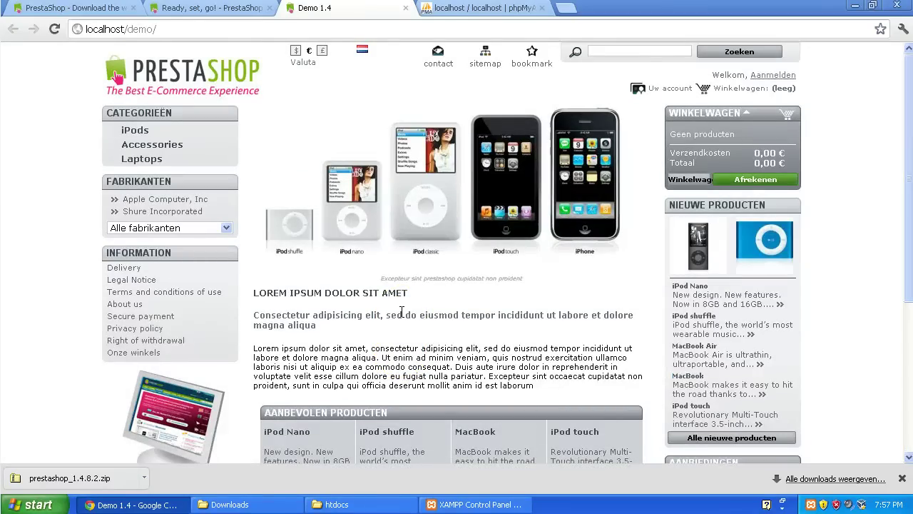
Step: Return to the install-complete page, open the back office login, and highlight the install-directory warning
click(221, 8)
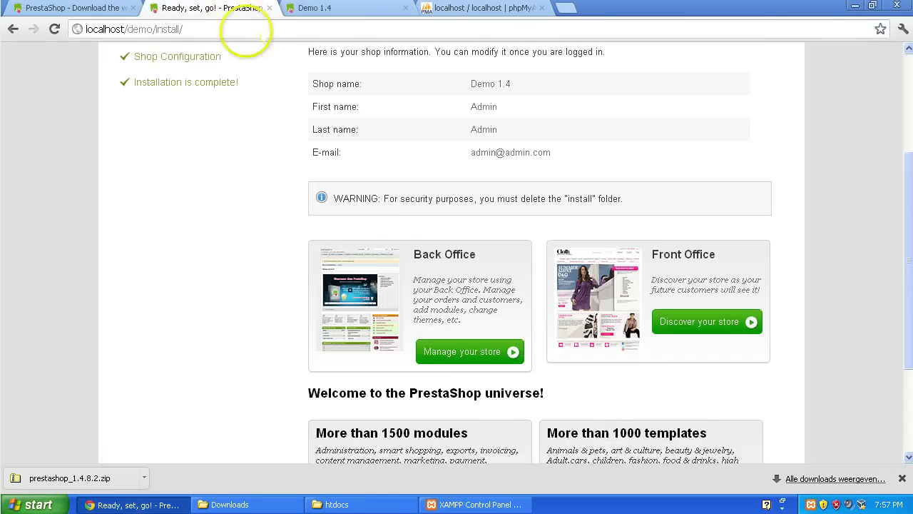
click(460, 351)
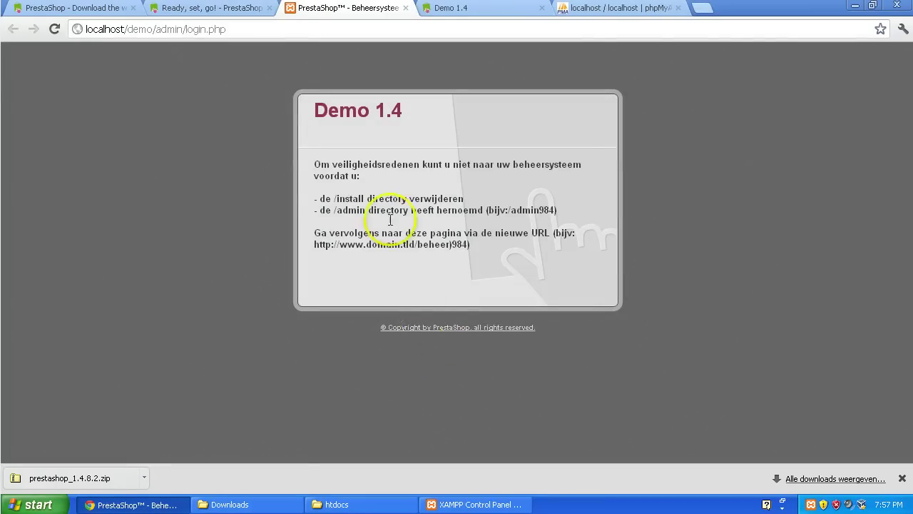
drag(308, 198, 465, 196)
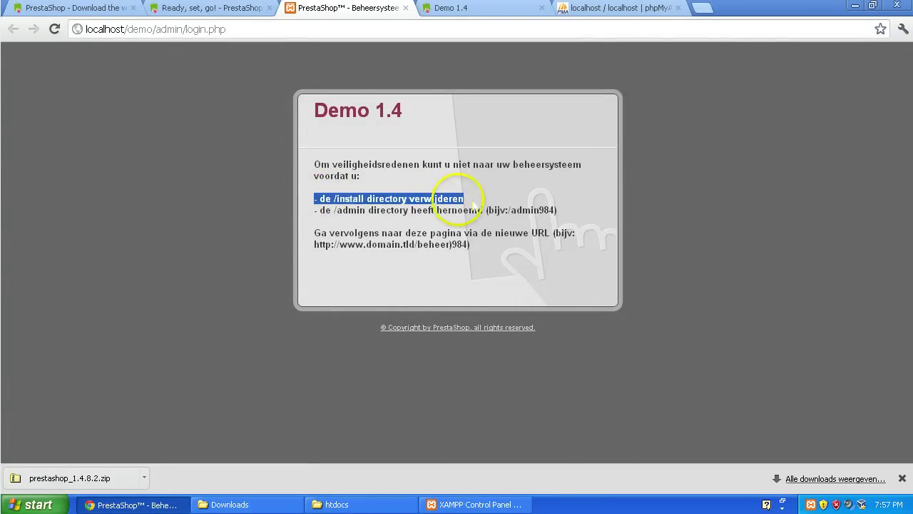
click(333, 212)
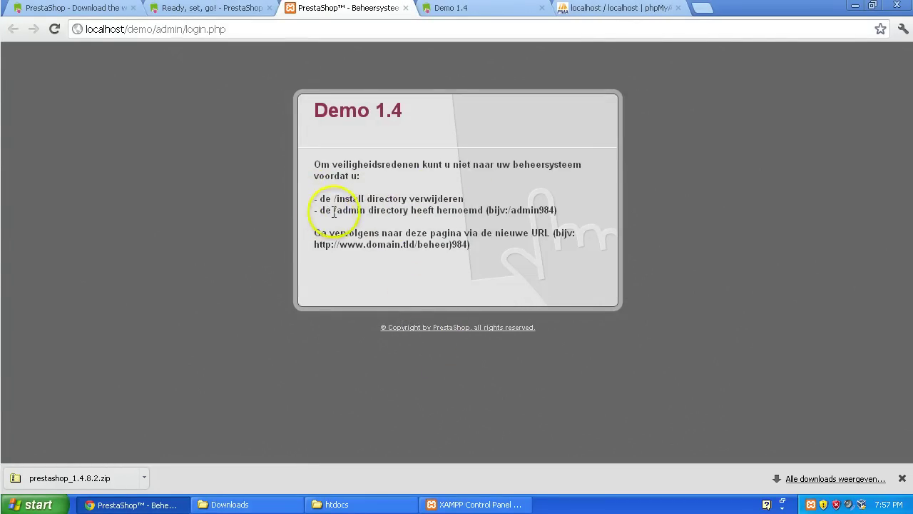
triple_click(374, 200)
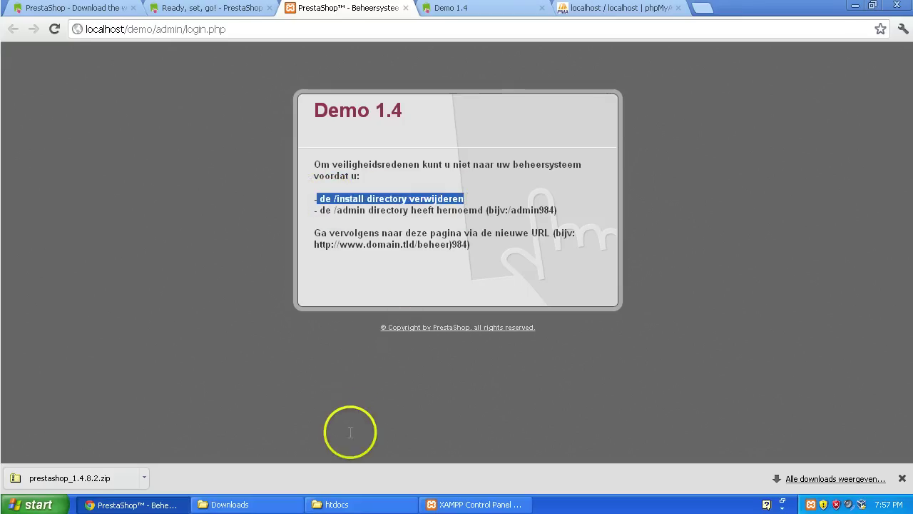
Step: Open the E:\xampp\htdocs\demo folder in Windows Explorer
click(363, 505)
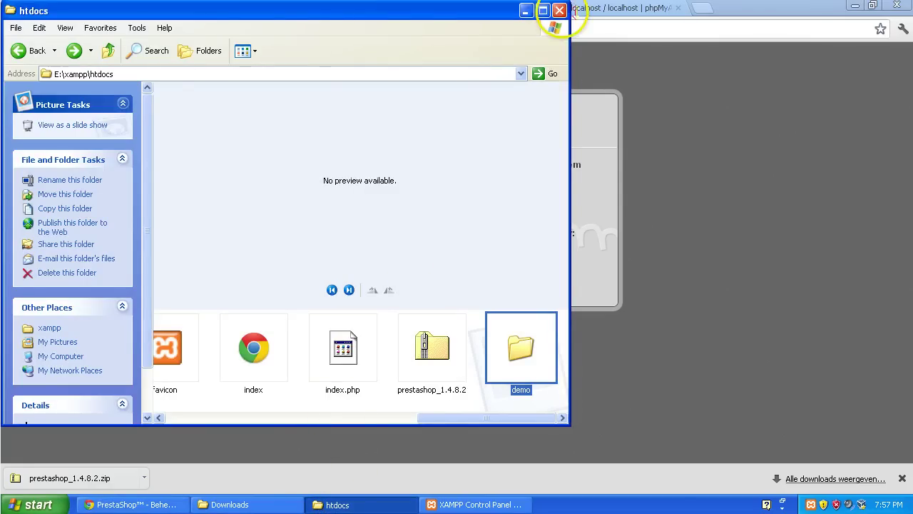
click(559, 10)
click(35, 503)
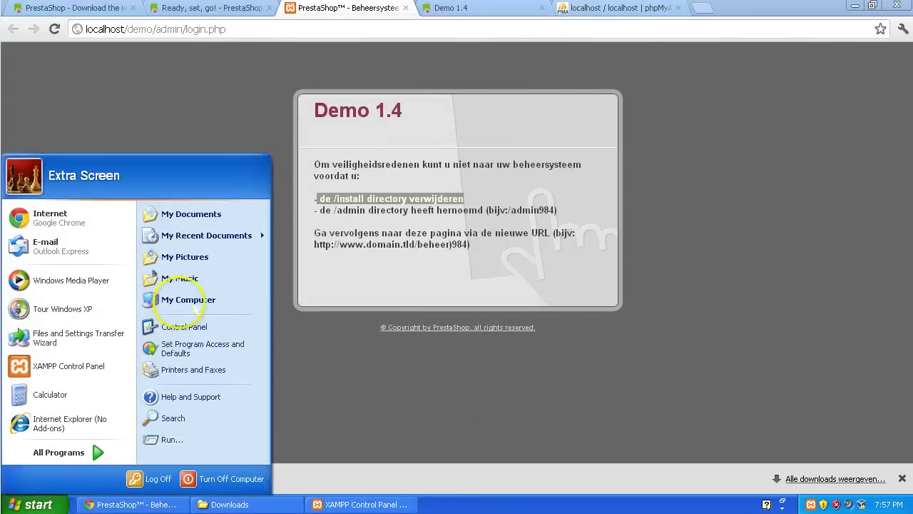
click(192, 300)
double_click(261, 194)
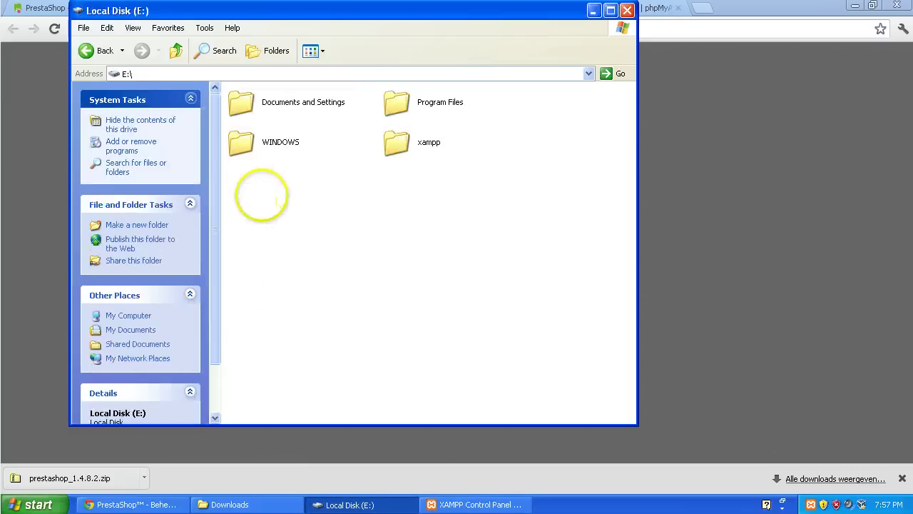
double_click(397, 142)
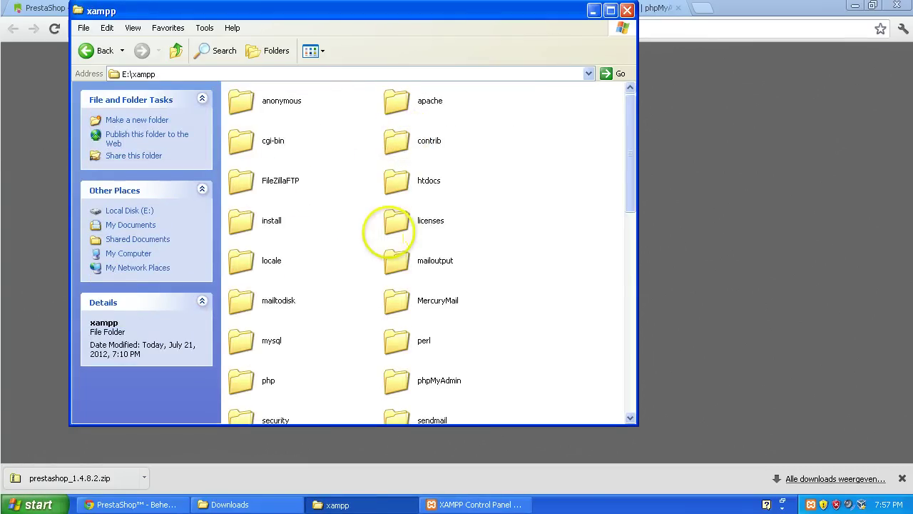
double_click(397, 180)
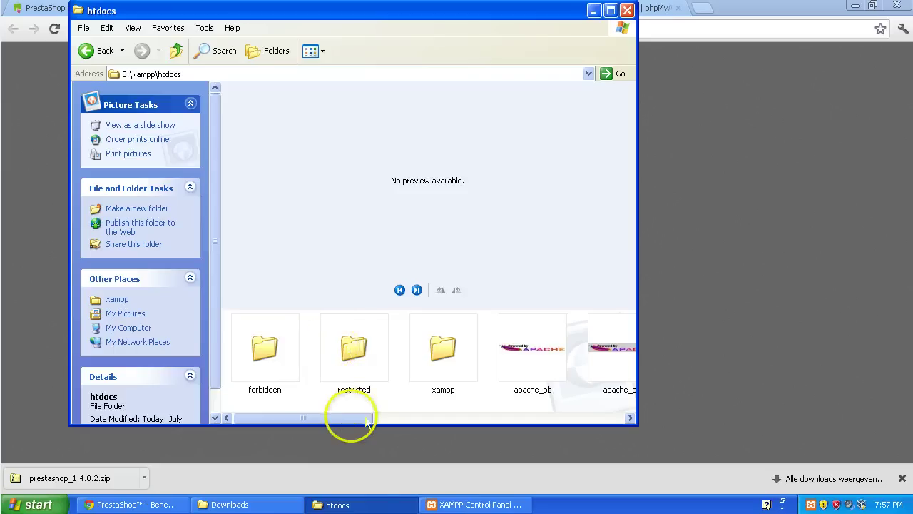
drag(366, 421, 612, 403)
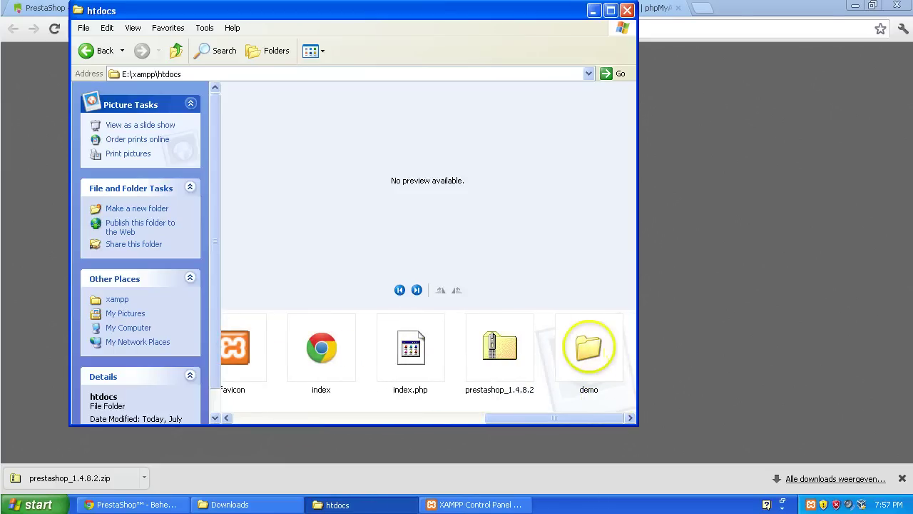
click(586, 350)
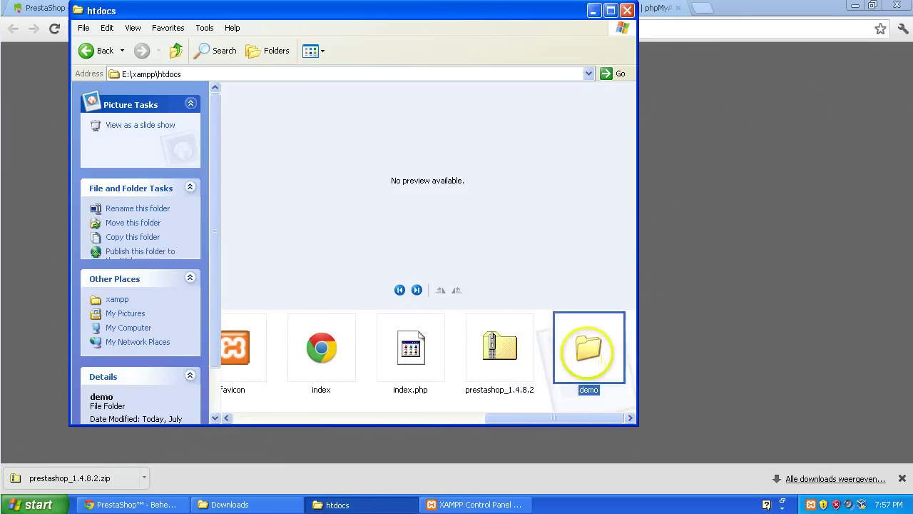
double_click(586, 351)
Step: Delete the install folder from the demo shop
click(355, 152)
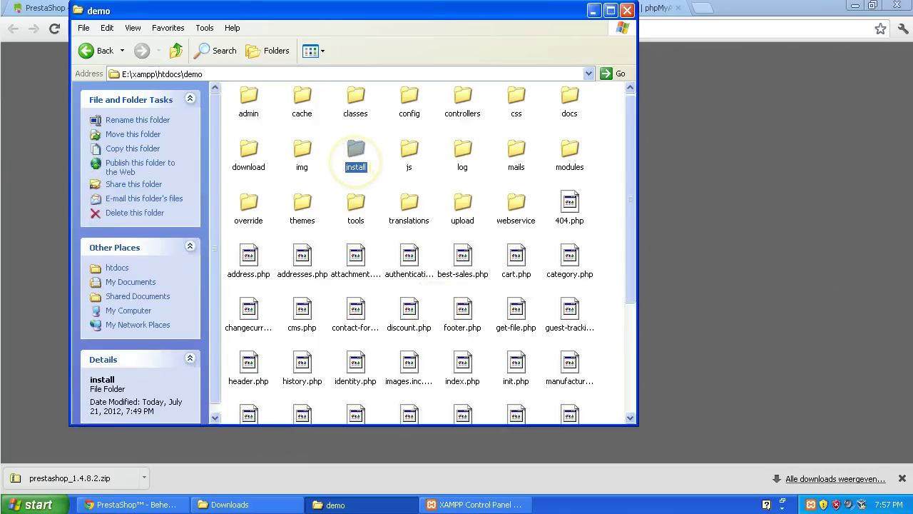
key(Delete)
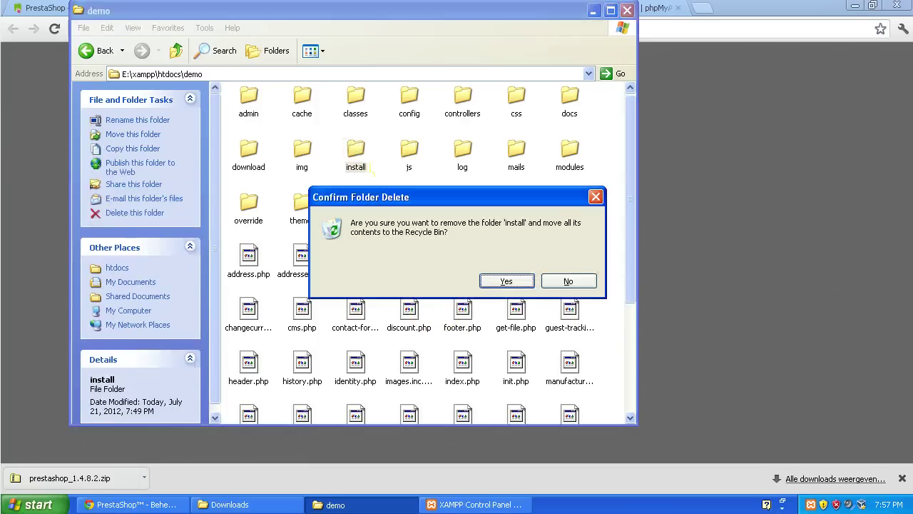
key(Return)
Step: Rename the admin folder to admin123 and return to the browser's warning page
right_click(241, 99)
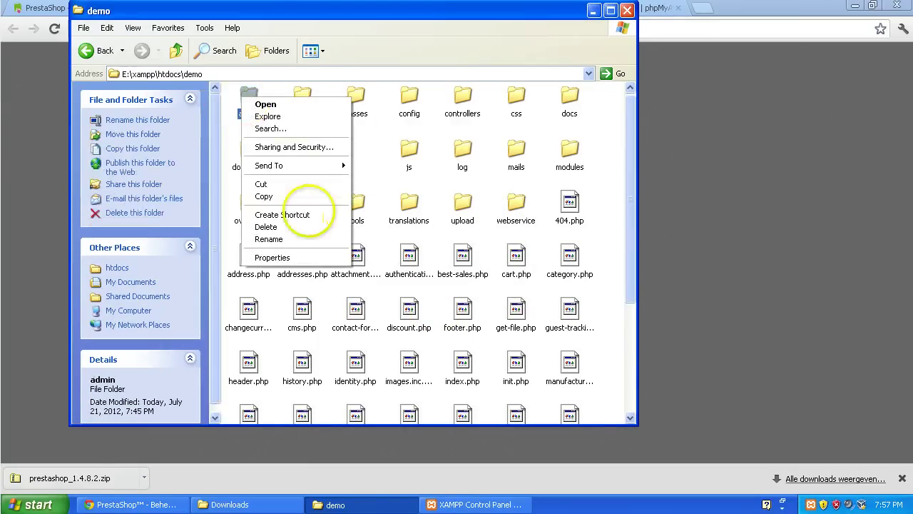
click(322, 238)
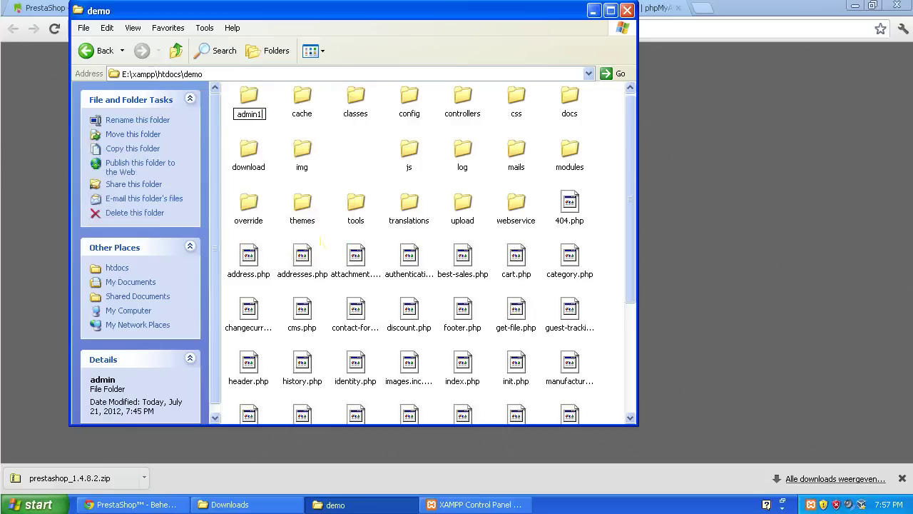
key(Return)
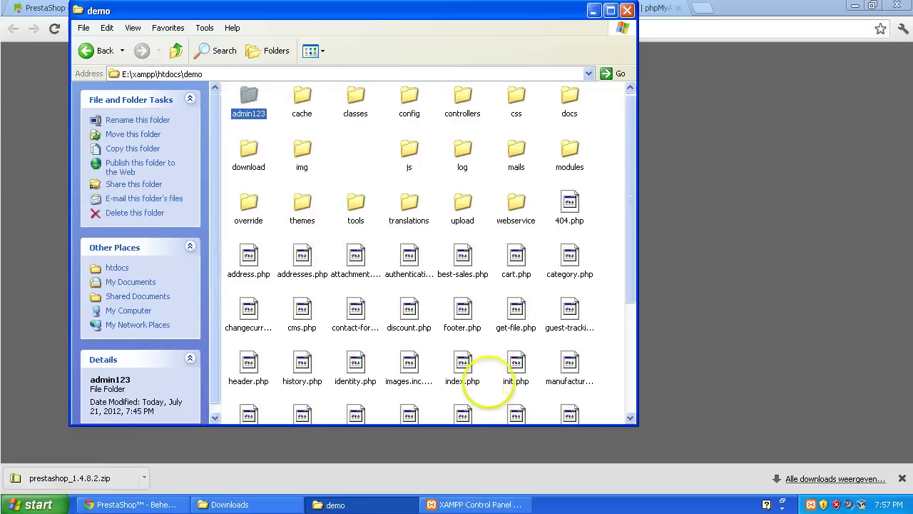
click(475, 452)
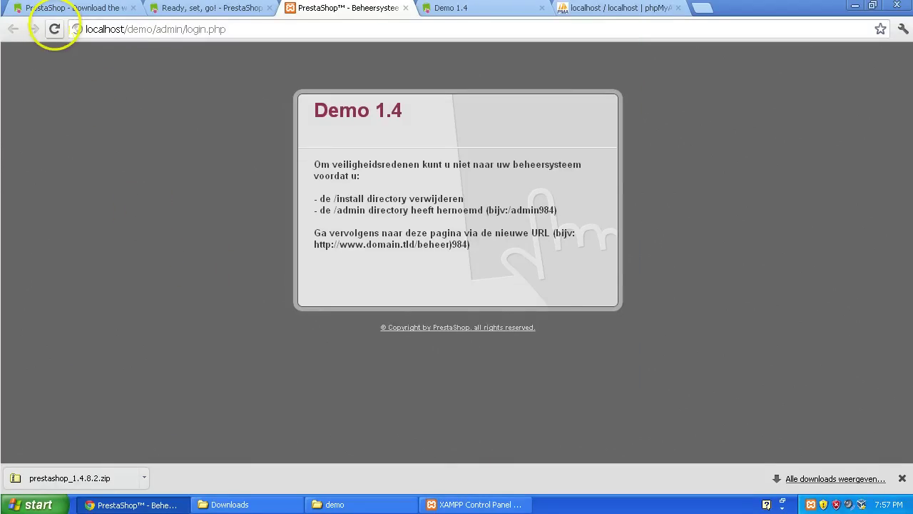
Step: Load the renamed back office at localhost/demo/admin123 and fill in the login credentials
click(54, 29)
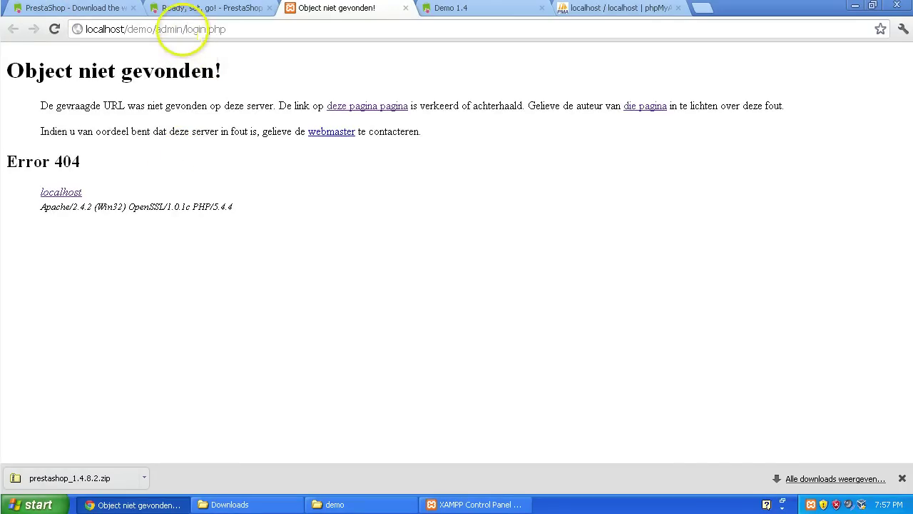
drag(183, 29, 402, 32)
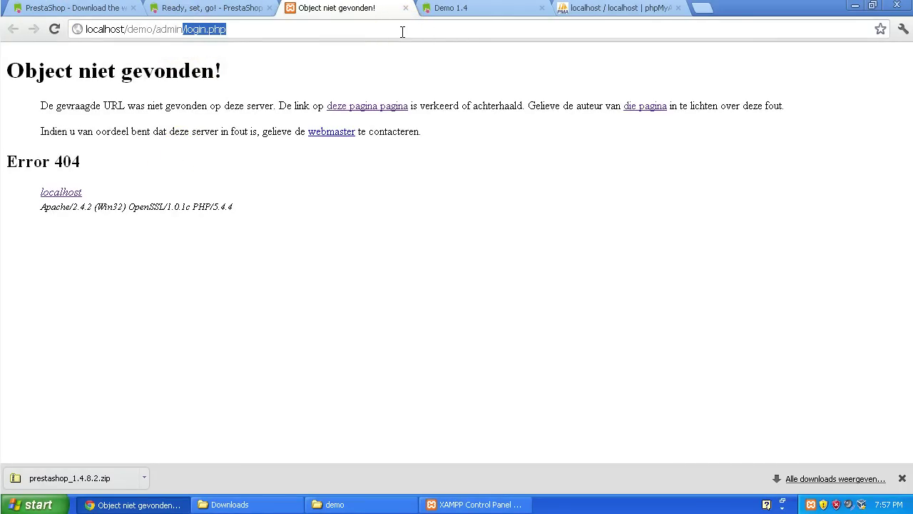
text(123)
key(Return)
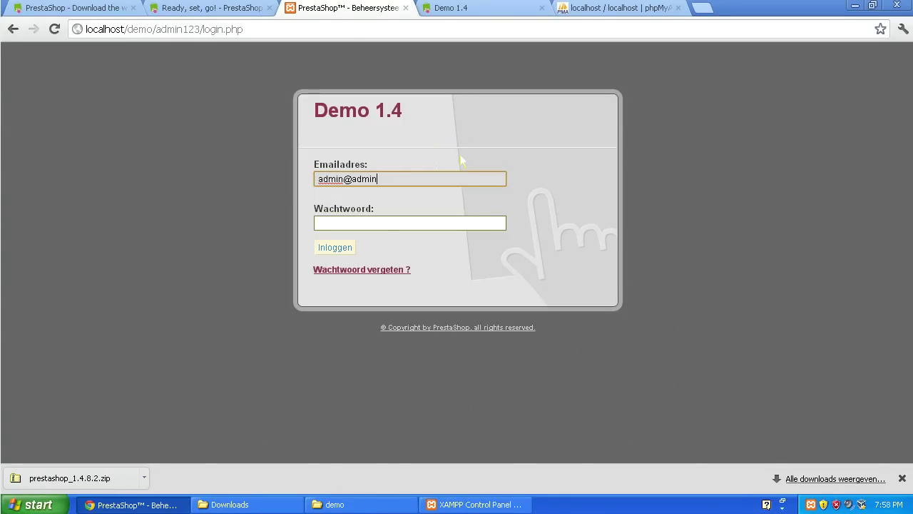
key(Tab)
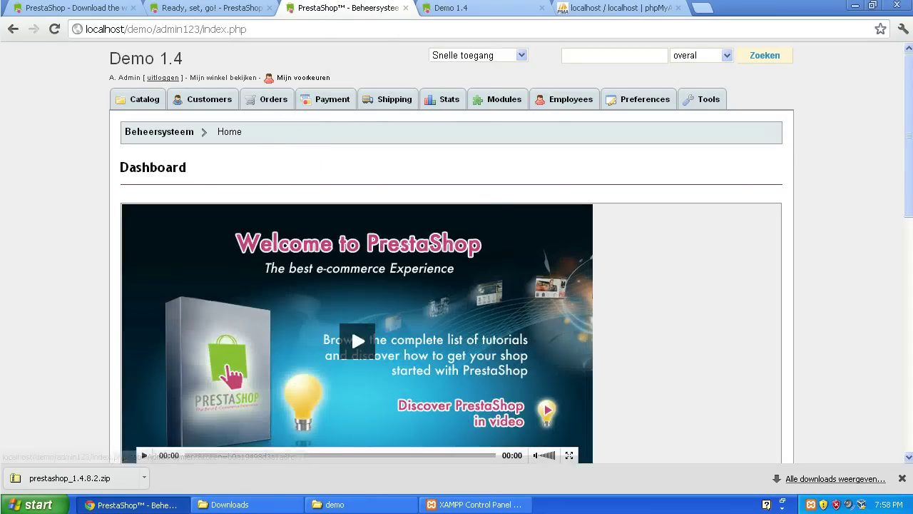
Step: Switch to the Demo 1.4 storefront tab and dismiss the browser's download notice
click(450, 10)
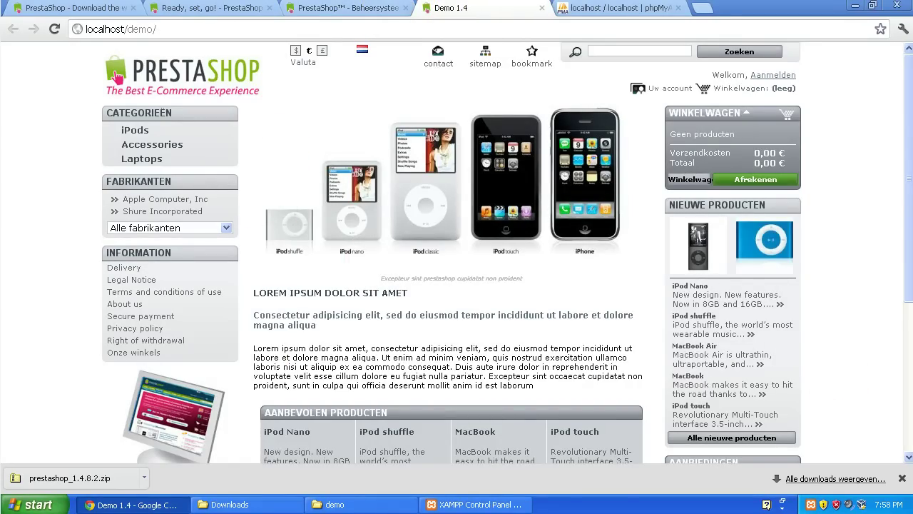
click(901, 478)
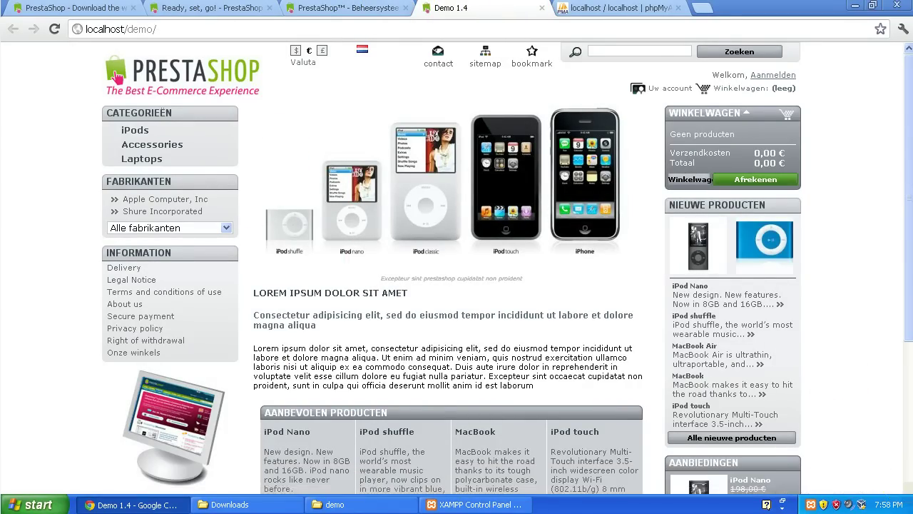